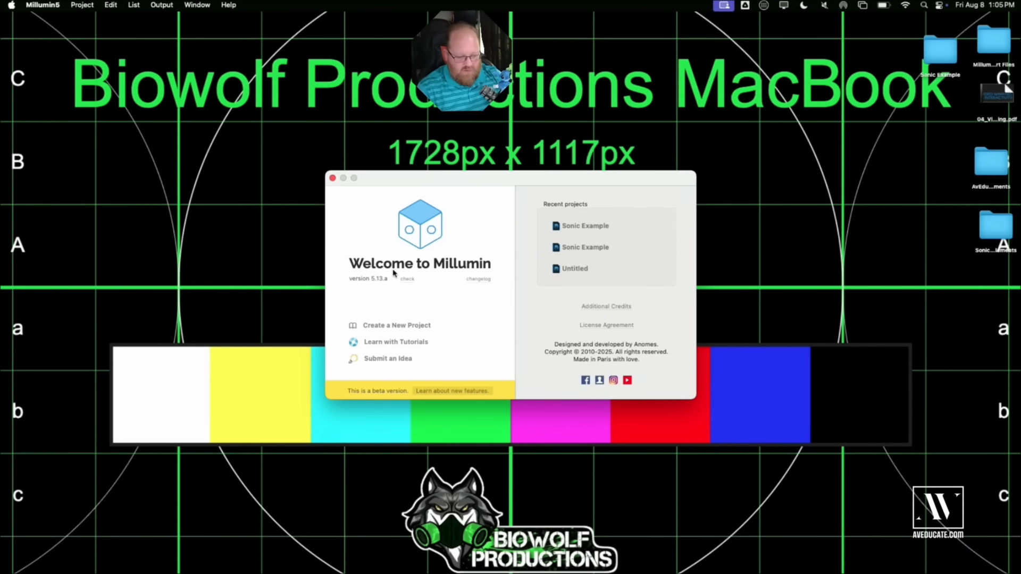
# Create a new project and expand its window to fill the screen
pyautogui.click(401, 327)
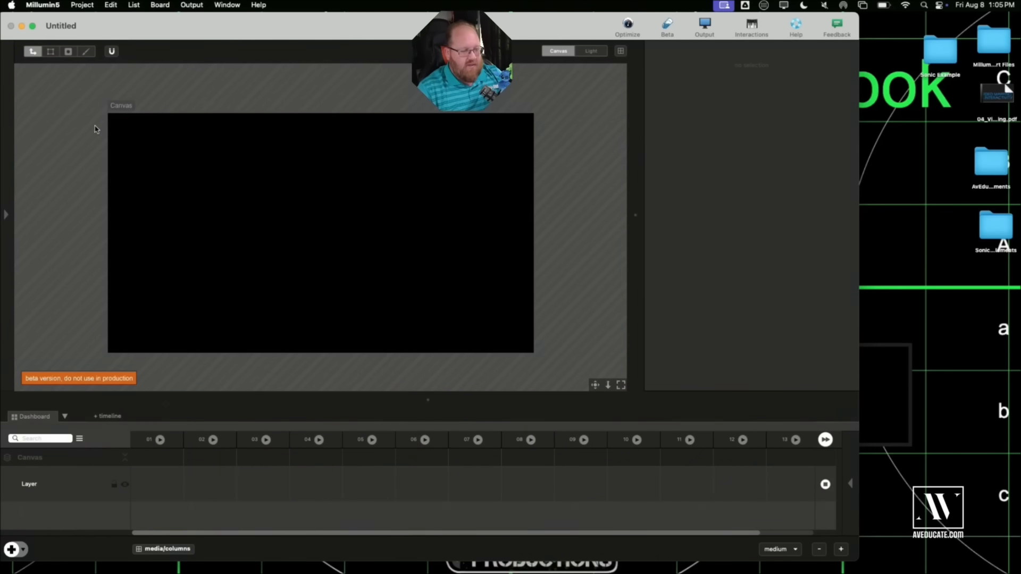
pyautogui.click(33, 27)
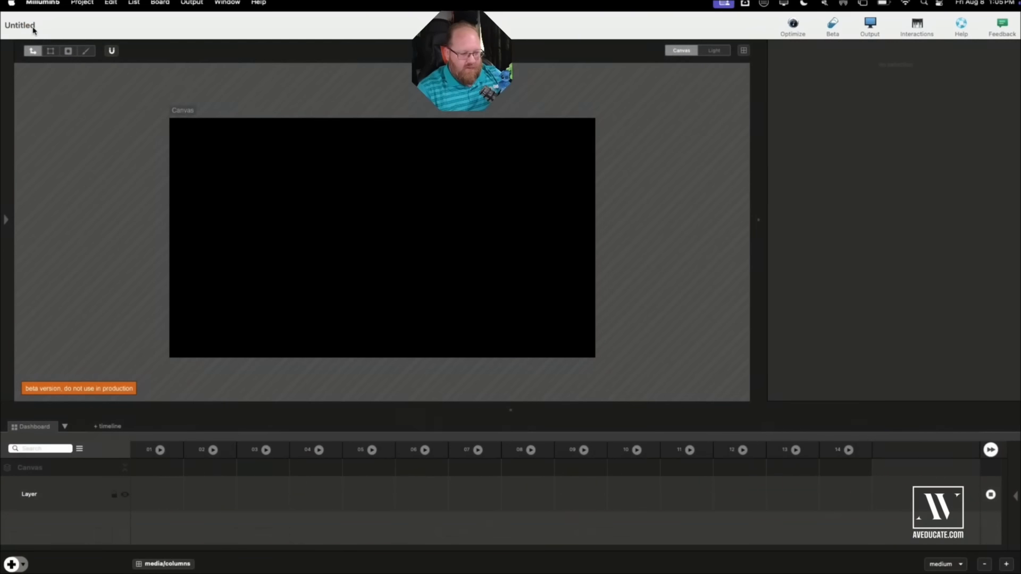
# Open the library and add the AvEducate Elements folder from the Desktop to it as a Finder folder
pyautogui.moveTo(9, 126)
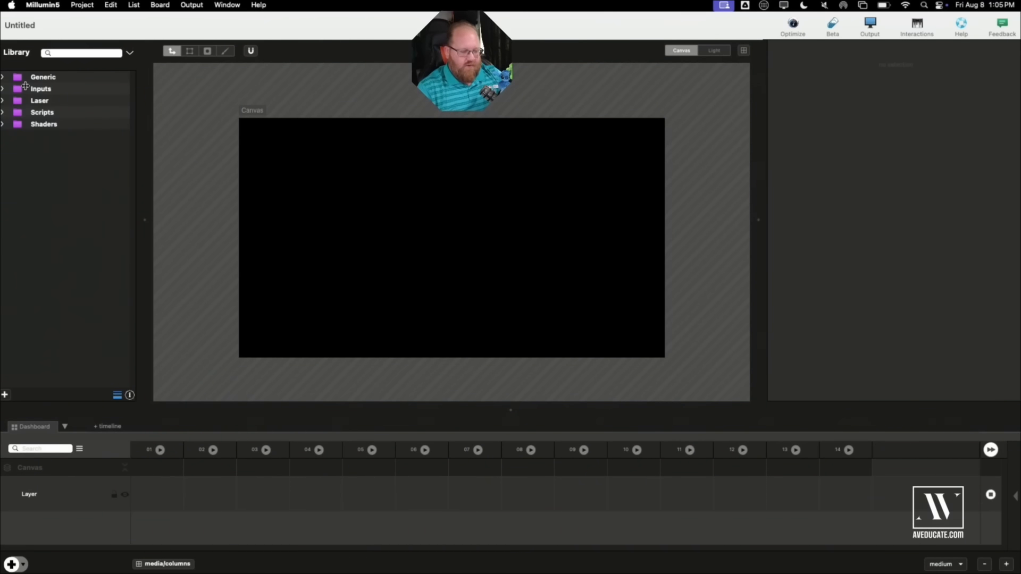
pyautogui.click(5, 395)
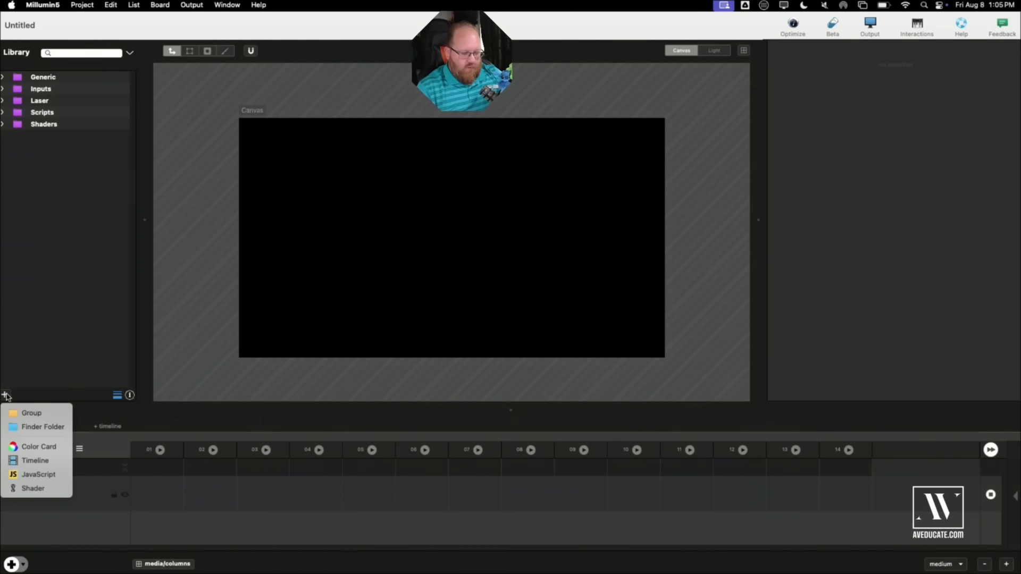
pyautogui.click(25, 428)
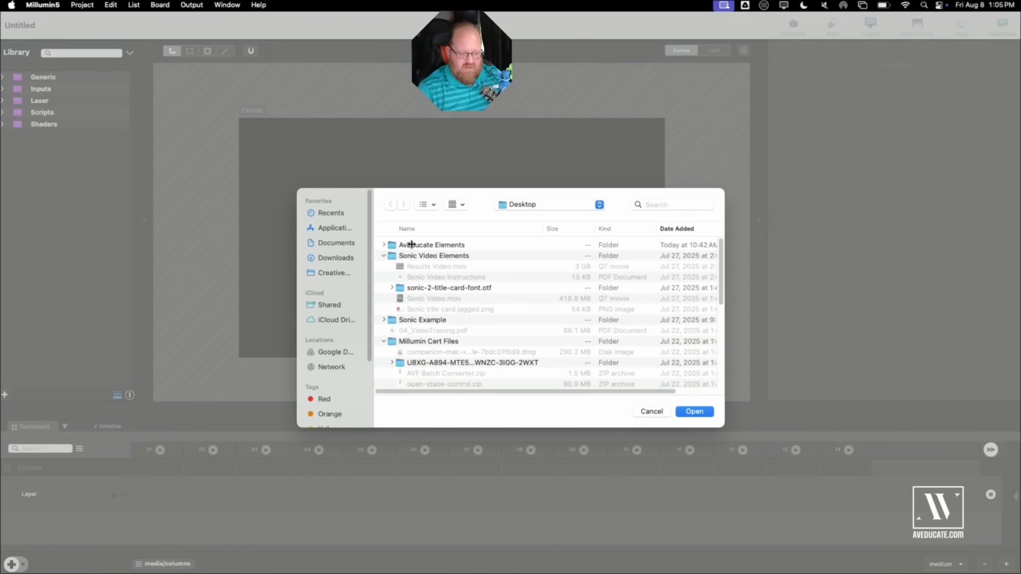
pyautogui.click(411, 246)
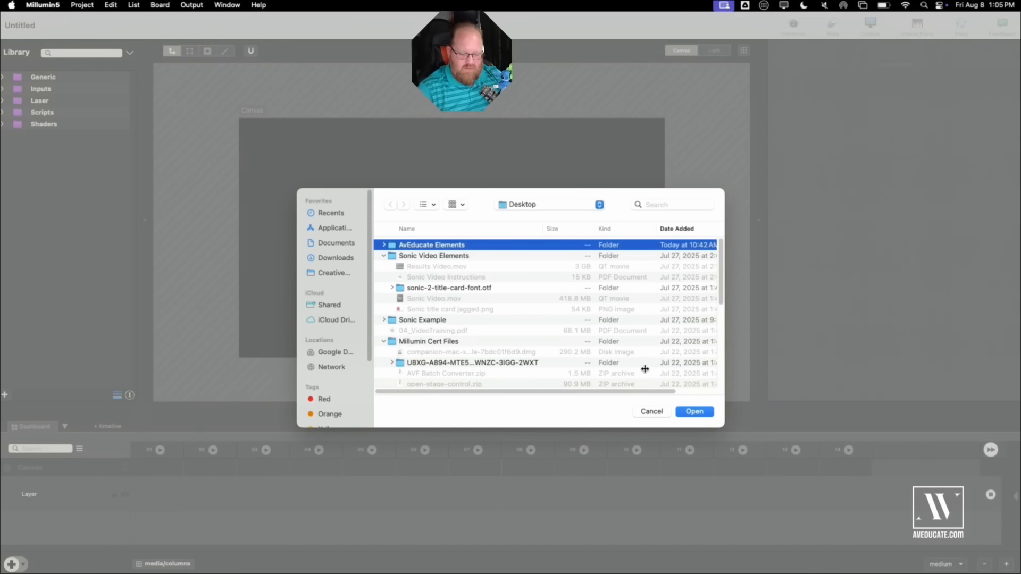
pyautogui.click(694, 411)
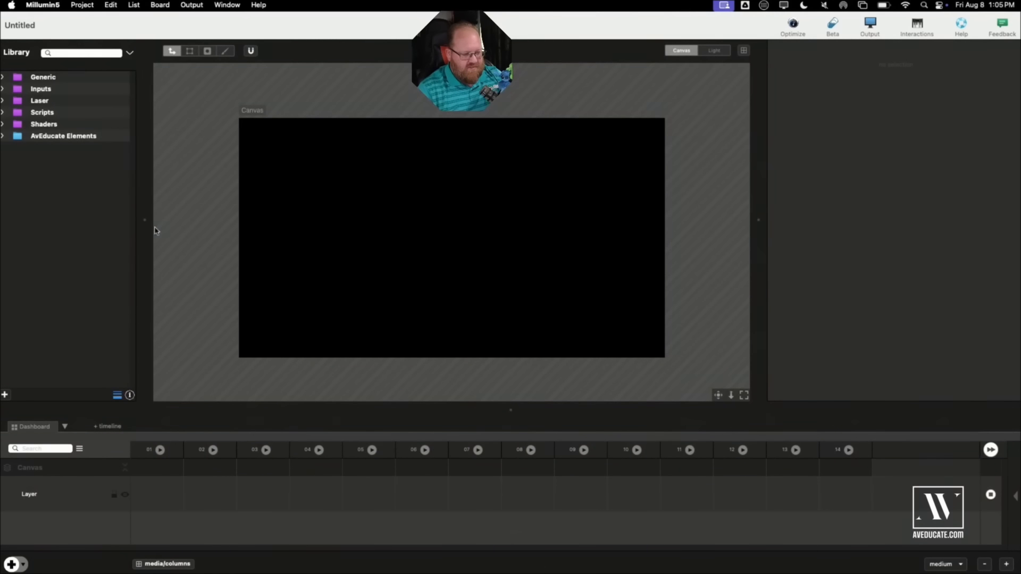
# Expand the AvEducate Elements folder and look through its Mover Light, Oscar:Gremlin and Set Elements subfolders
pyautogui.click(4, 136)
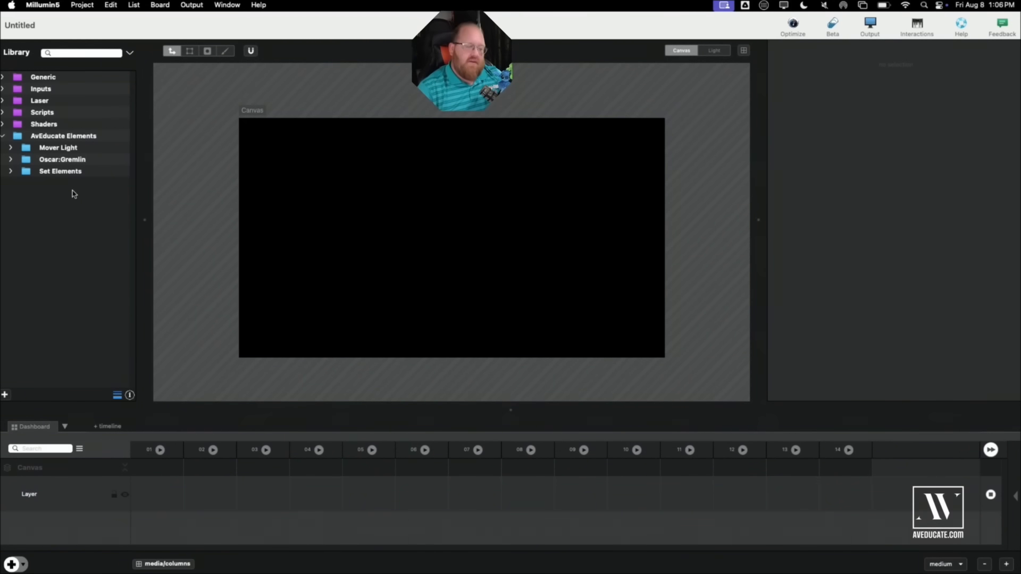
pyautogui.click(10, 152)
pyautogui.click(10, 150)
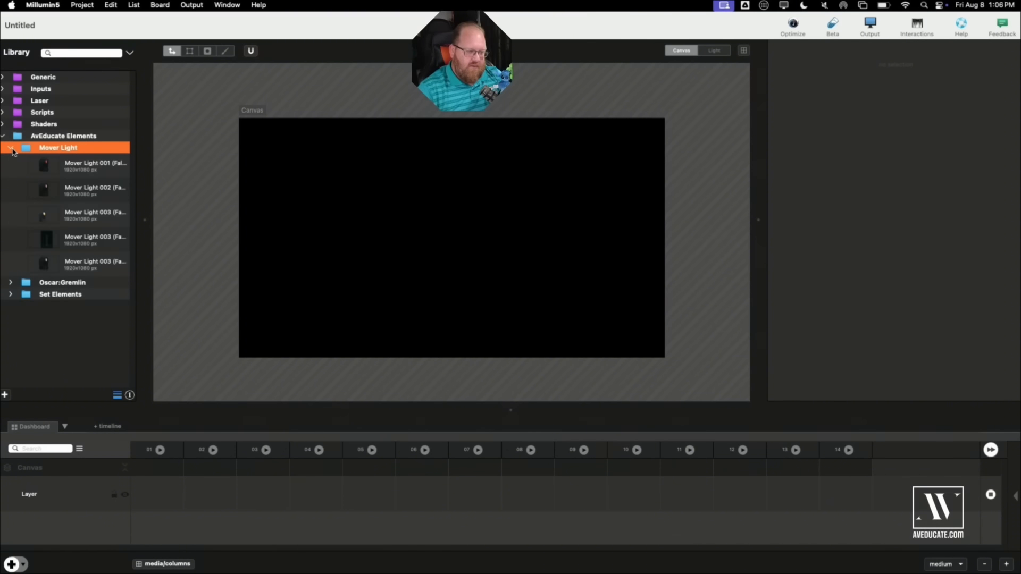
pyautogui.click(10, 150)
pyautogui.click(10, 161)
pyautogui.click(10, 161)
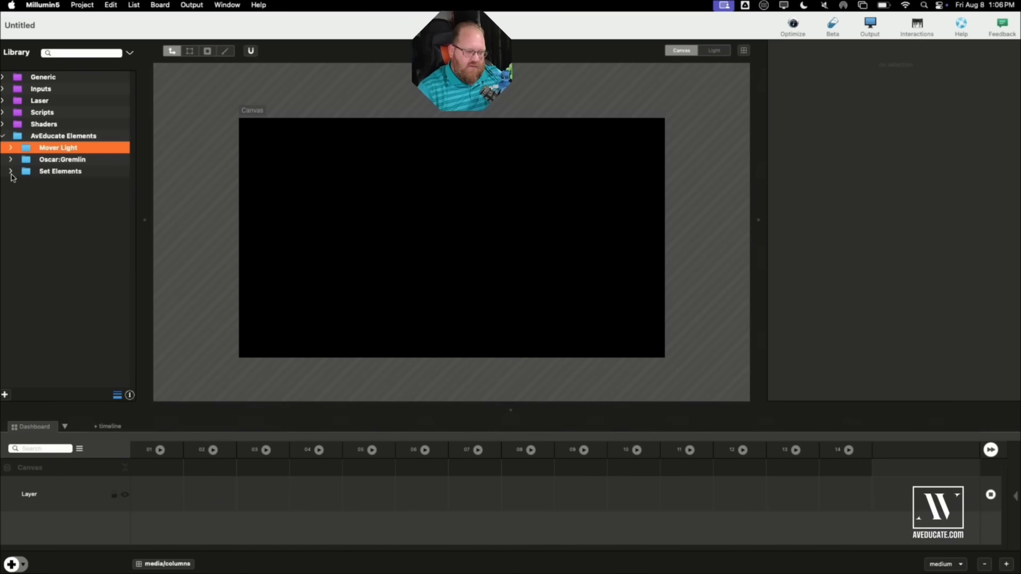
pyautogui.click(11, 171)
pyautogui.click(11, 172)
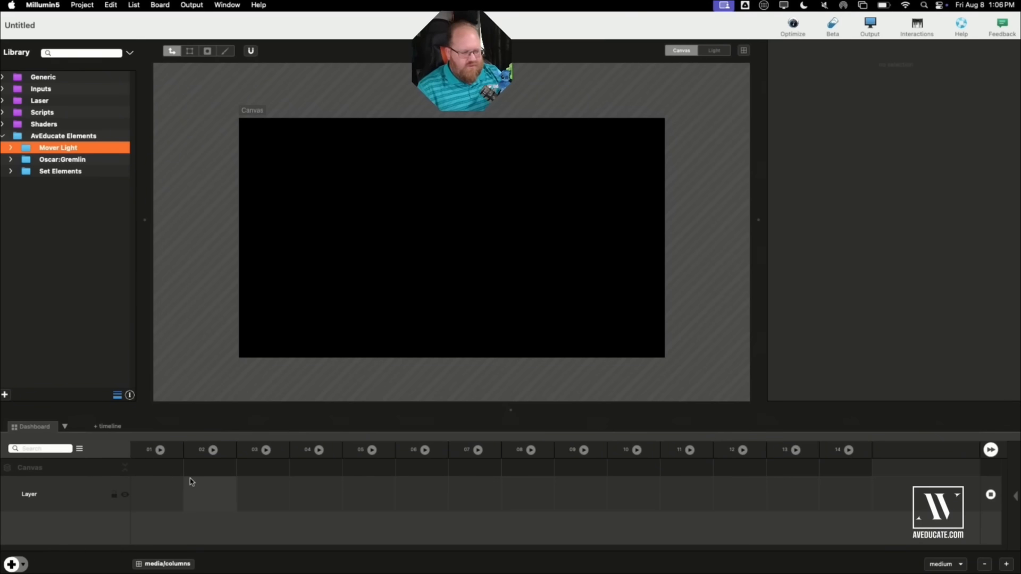
# Place the Constellations shader in column 01 and the VoronoiLines shader in column 02 of the dashboard layer
pyautogui.click(3, 125)
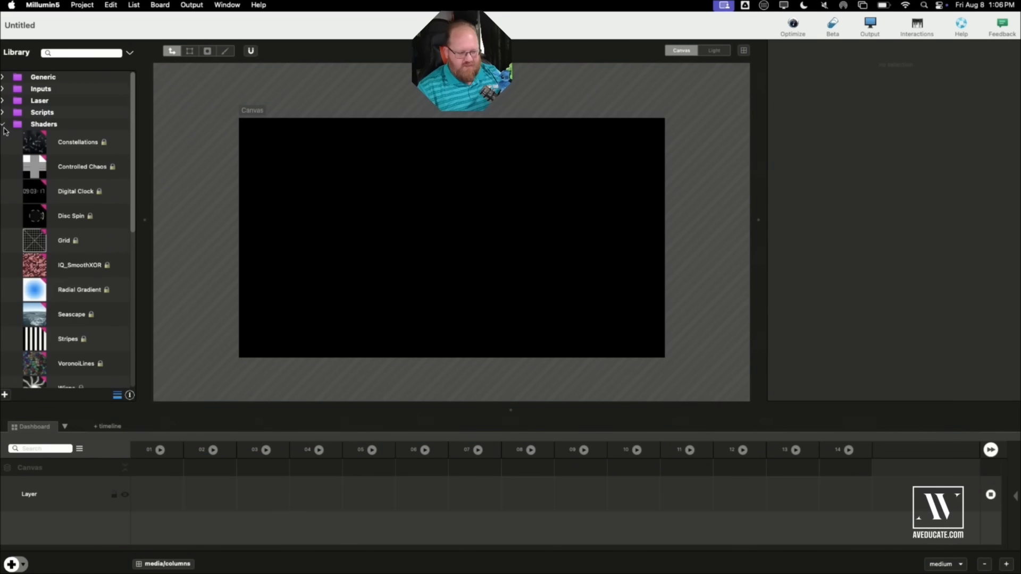
pyautogui.moveTo(35, 150); pyautogui.dragTo(159, 495)
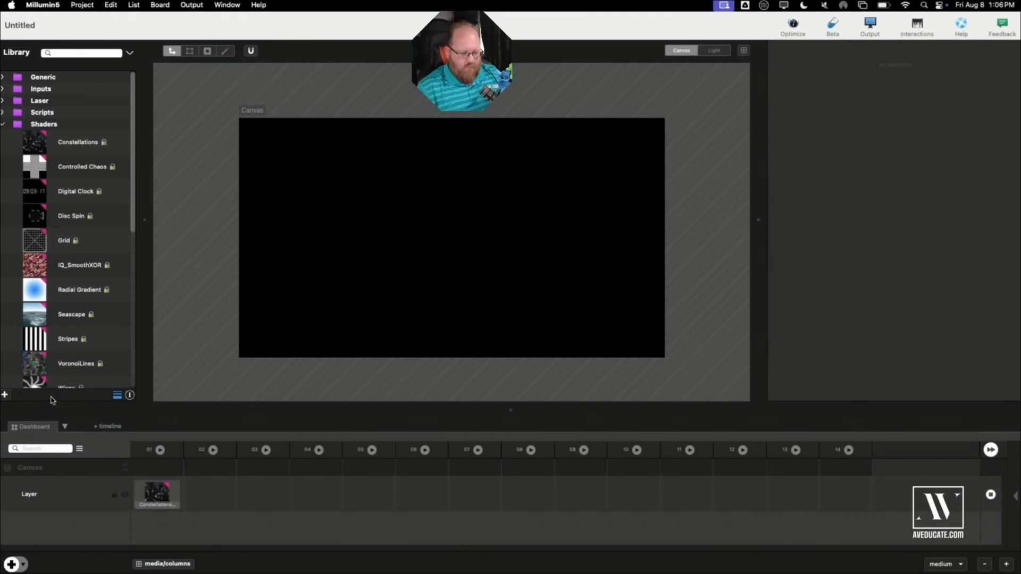
pyautogui.moveTo(41, 369); pyautogui.dragTo(220, 503)
# Preview both shaders by launching column 01 and advancing to column 02 twice, and collapse the Shaders folder
pyautogui.click(161, 450)
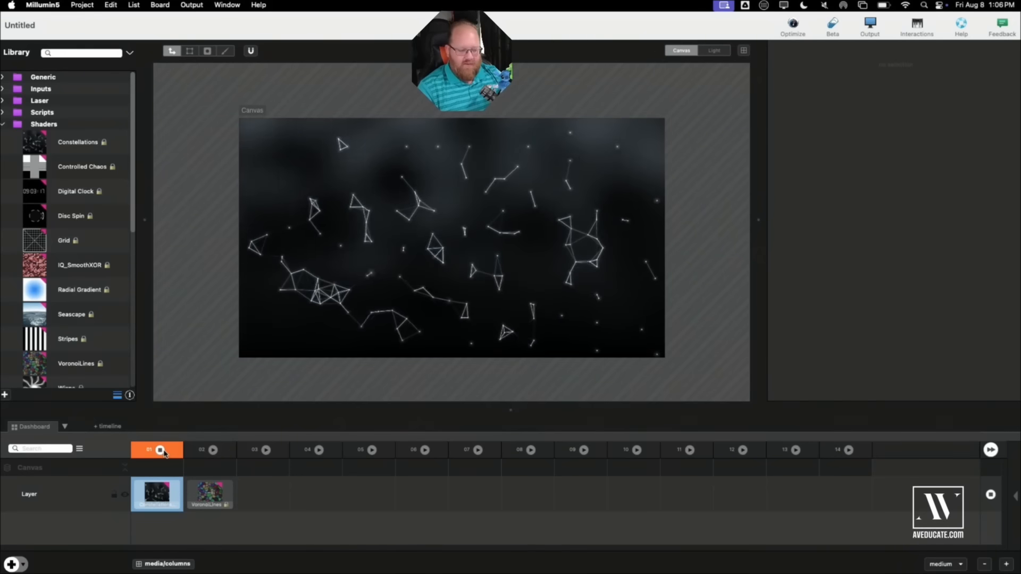
pyautogui.press('space')
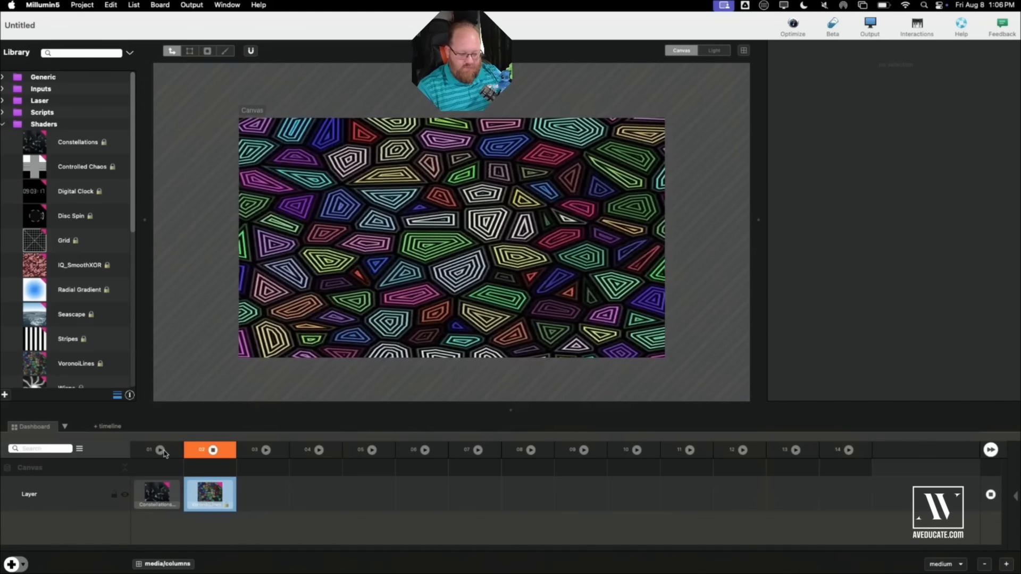
pyautogui.click(164, 451)
pyautogui.press('space')
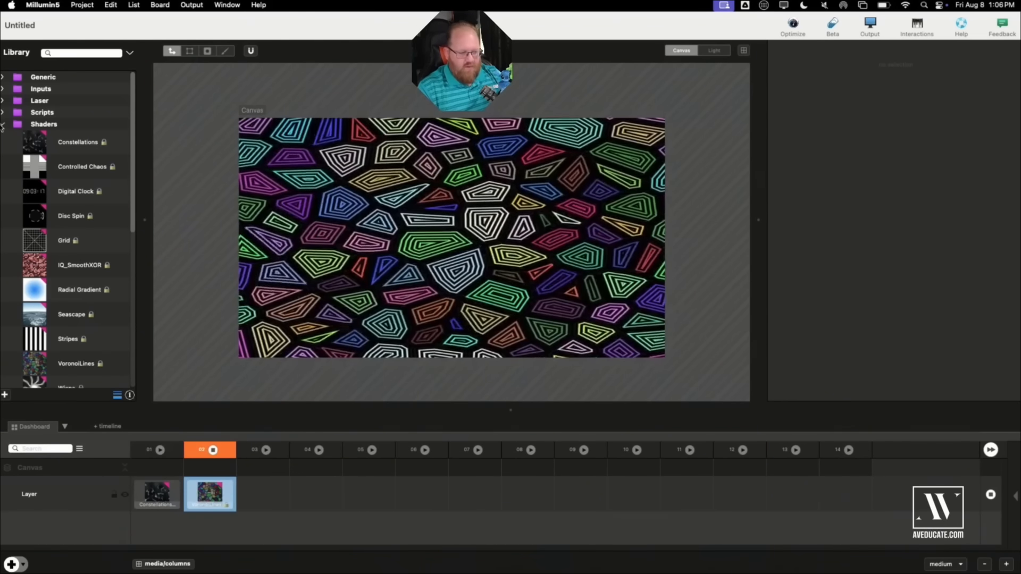
pyautogui.click(2, 125)
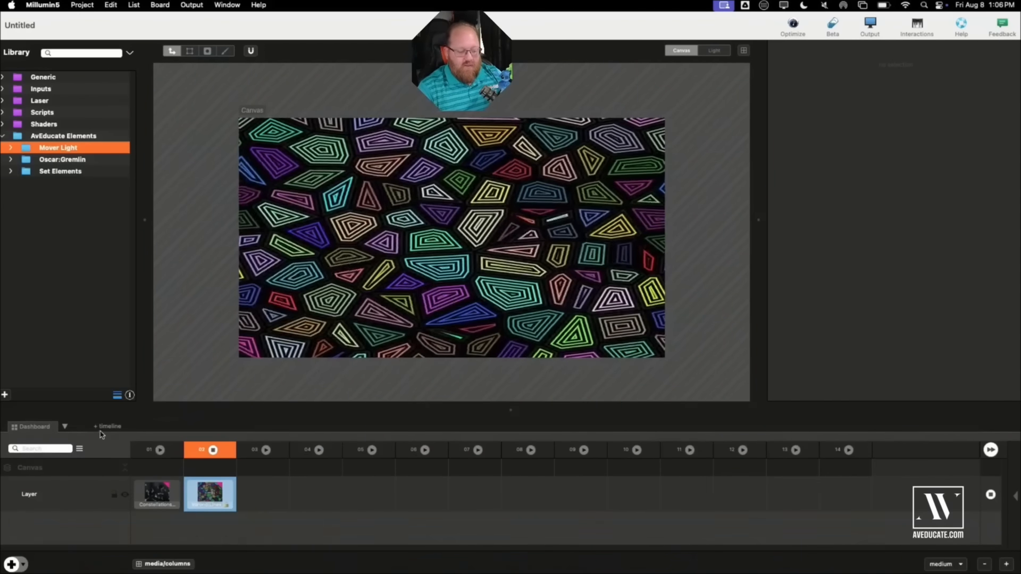
# Create a timeline and place BackGround B.png from Set Elements at time zero on its layer
pyautogui.click(104, 427)
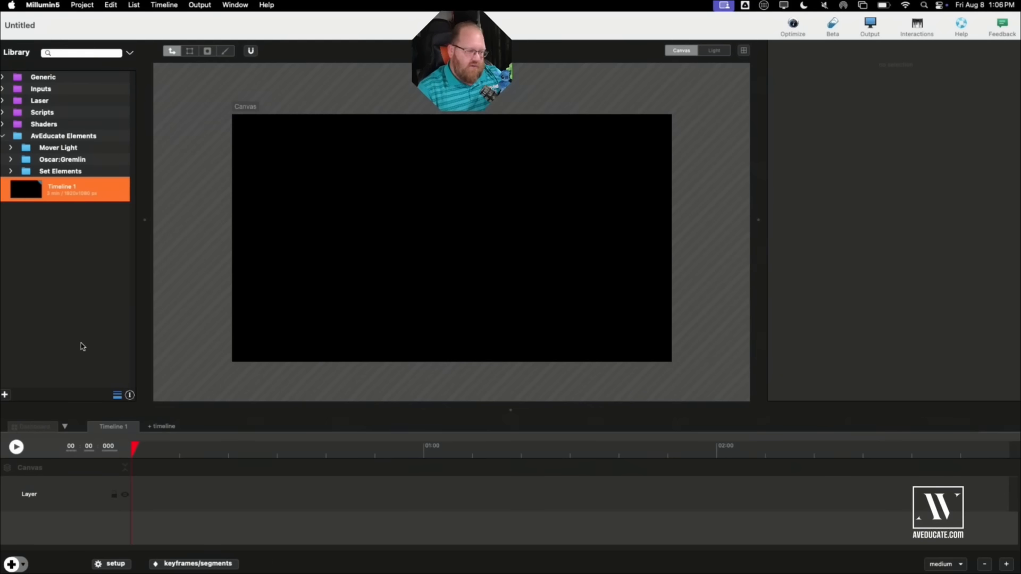
pyautogui.click(11, 171)
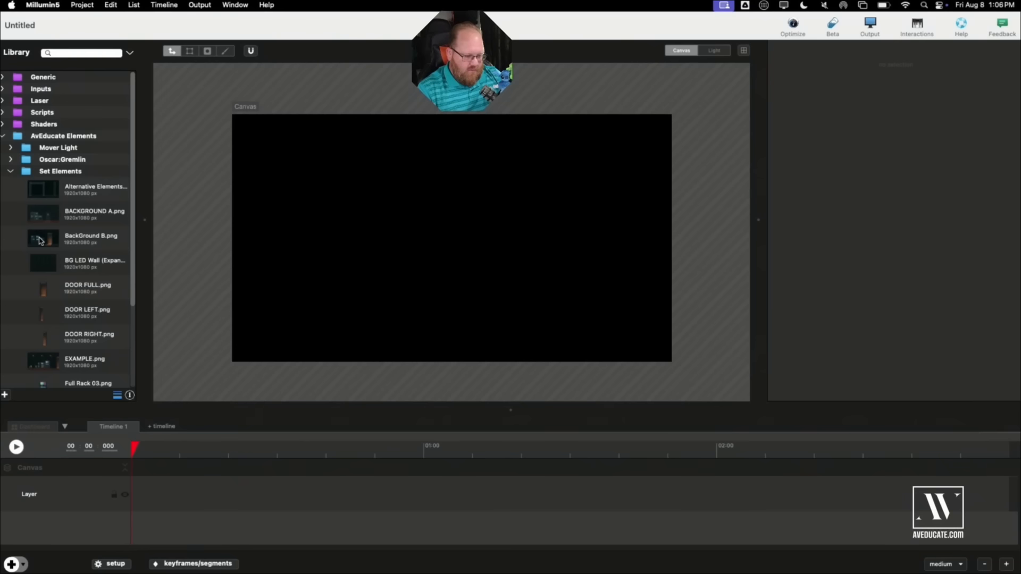
pyautogui.moveTo(40, 241); pyautogui.dragTo(153, 496)
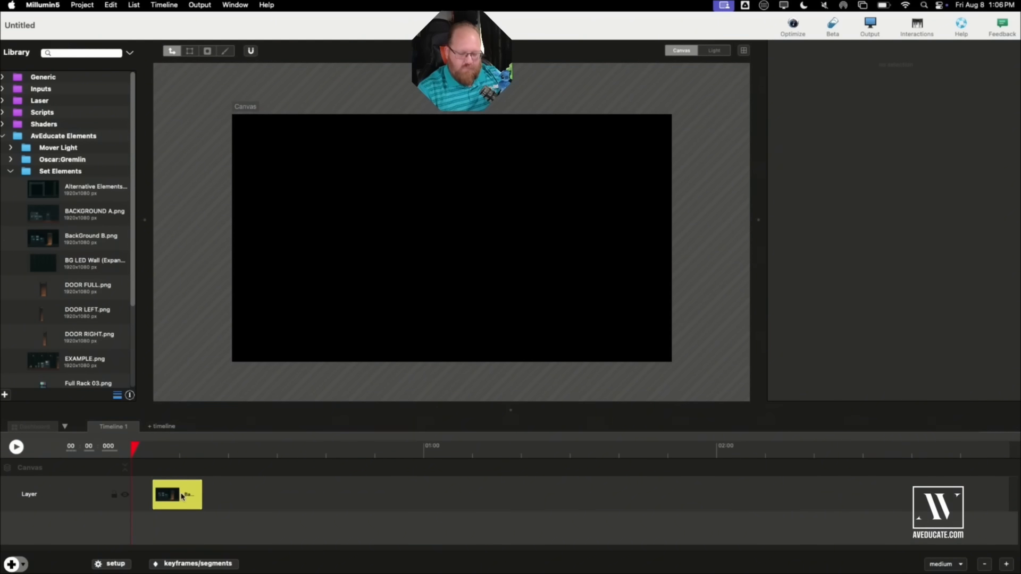
pyautogui.moveTo(182, 497); pyautogui.dragTo(151, 496)
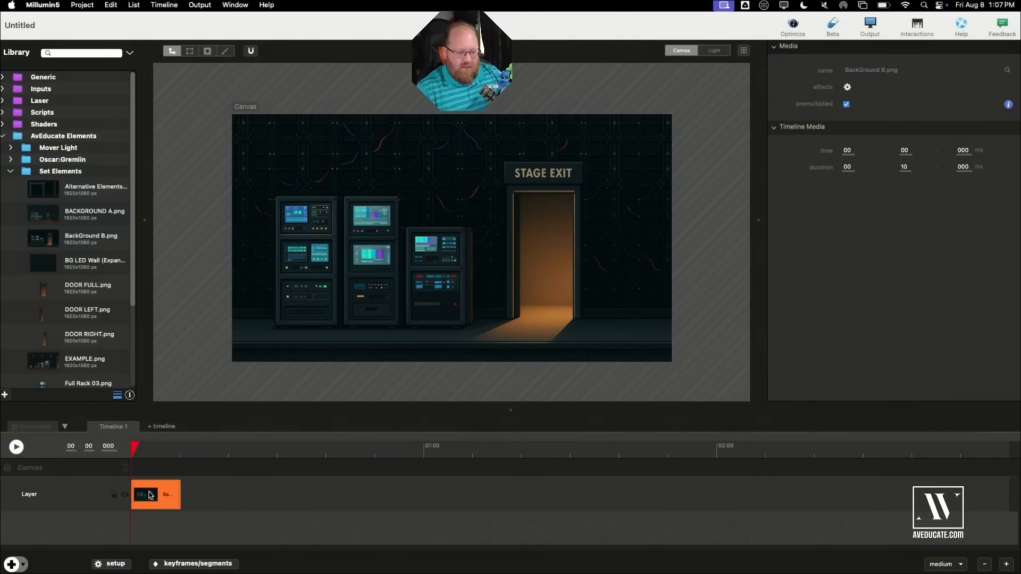
# Add a second layer to the timeline and place the AV TECH RUNNING V2 image from Oscar:Gremlin at its start
pyautogui.click(11, 172)
pyautogui.click(11, 159)
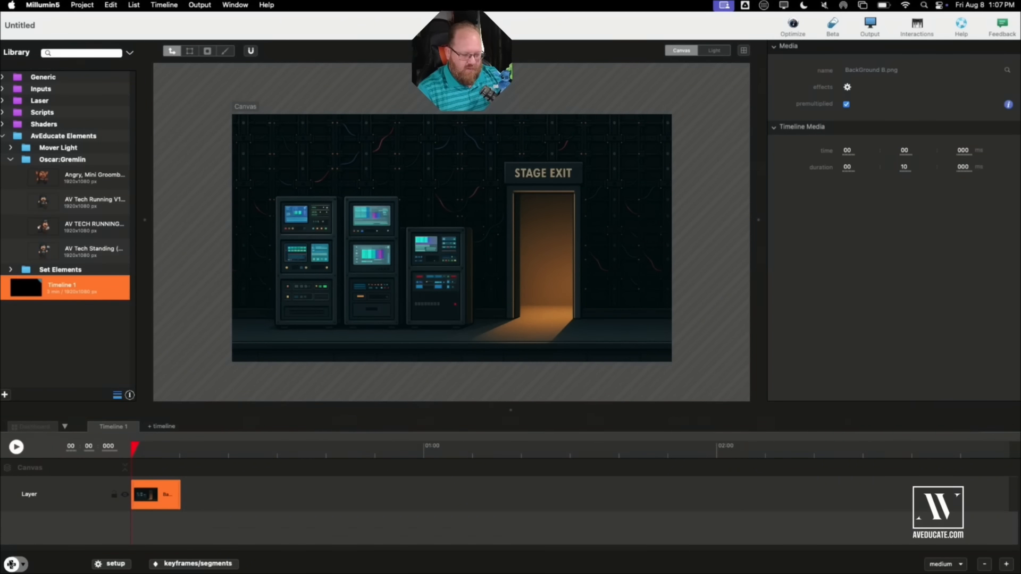
pyautogui.click(11, 564)
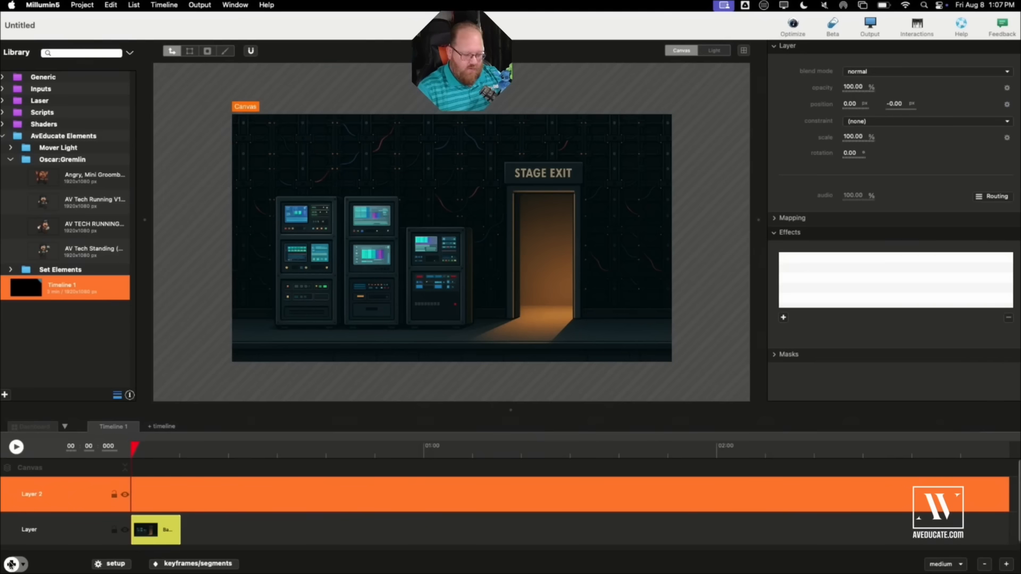
pyautogui.press('super+z')
pyautogui.click(11, 565)
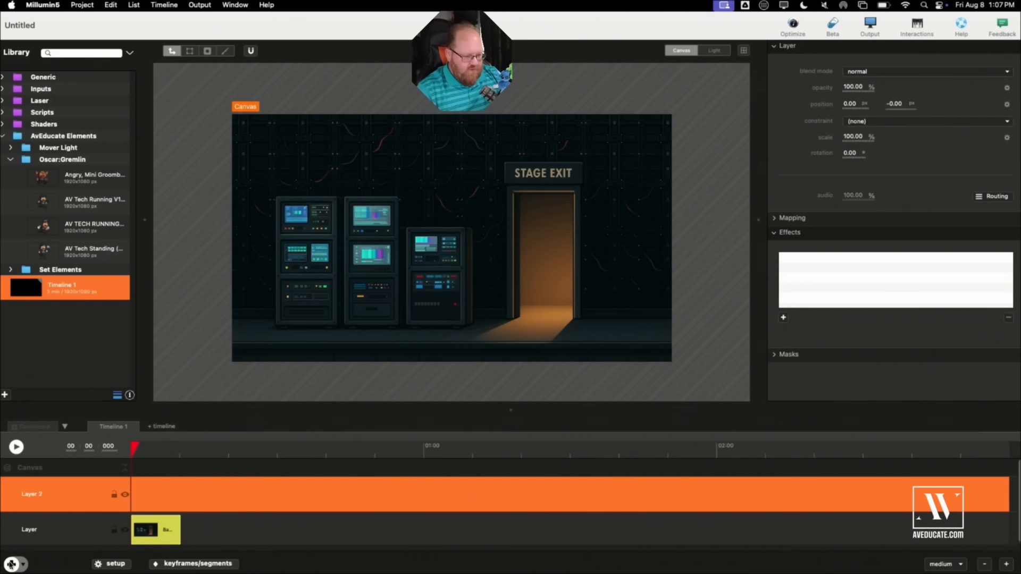
pyautogui.moveTo(44, 229); pyautogui.dragTo(144, 499)
pyautogui.moveTo(143, 500); pyautogui.dragTo(143, 500)
# Scale Layer 2 to 50%, then 30%, and move the running character past the canvas's left edge to about -469, 680 px
pyautogui.moveTo(468, 239); pyautogui.dragTo(495, 231)
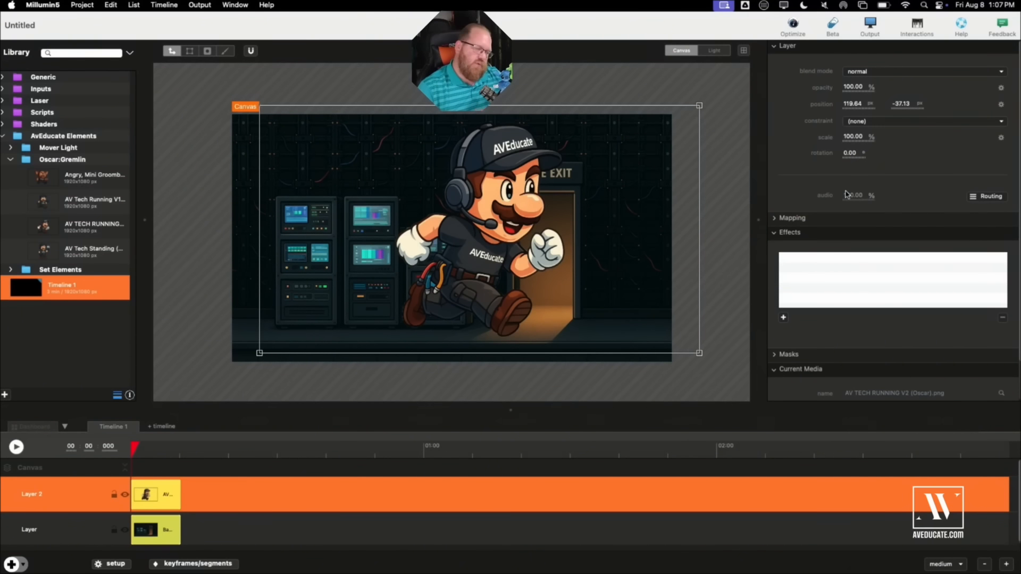
pyautogui.doubleClick(852, 138)
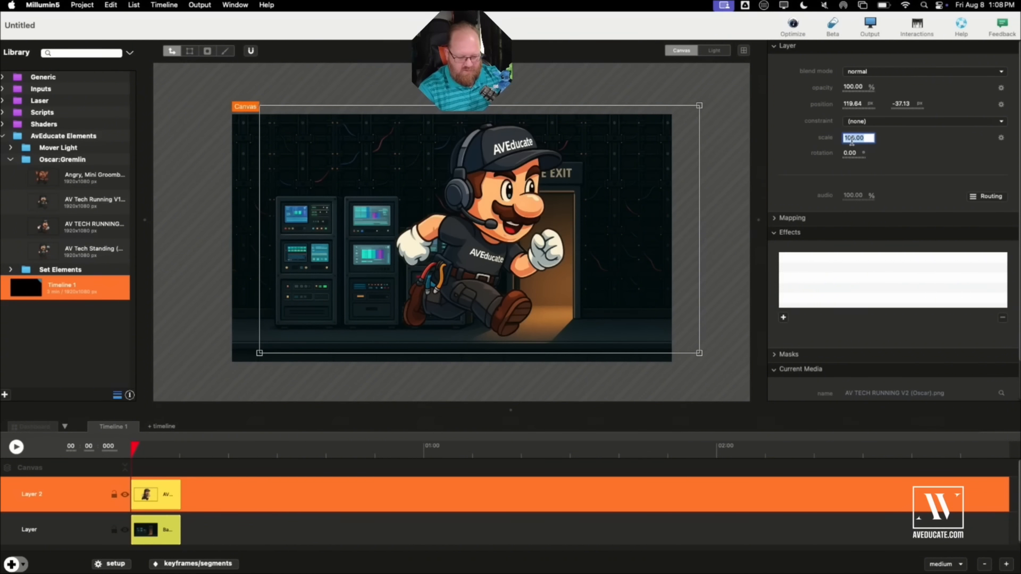
pyautogui.write('50')
pyautogui.press('Return')
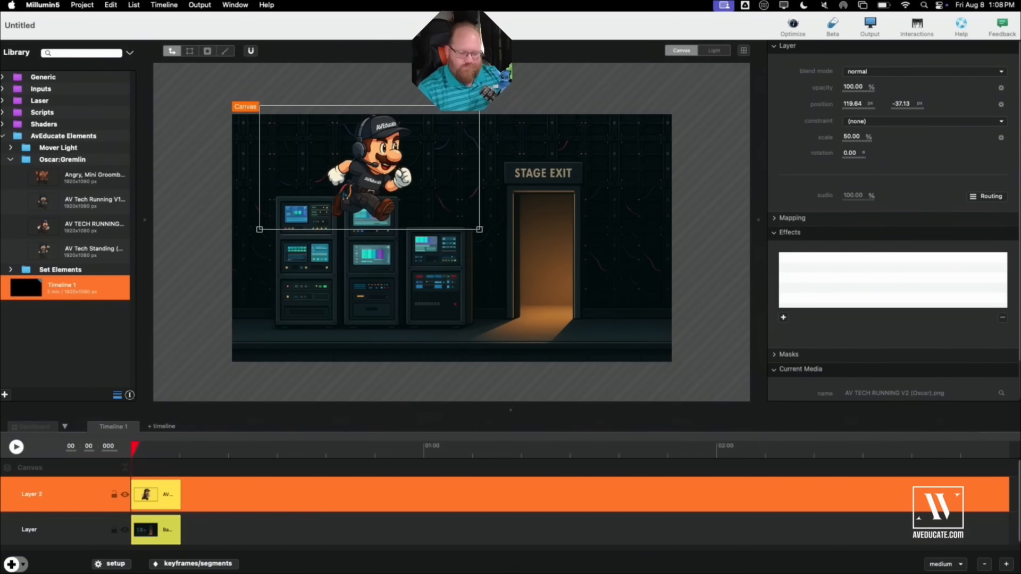
pyautogui.click(853, 137)
pyautogui.write('30')
pyautogui.press('Return')
pyautogui.moveTo(298, 154); pyautogui.dragTo(571, 267)
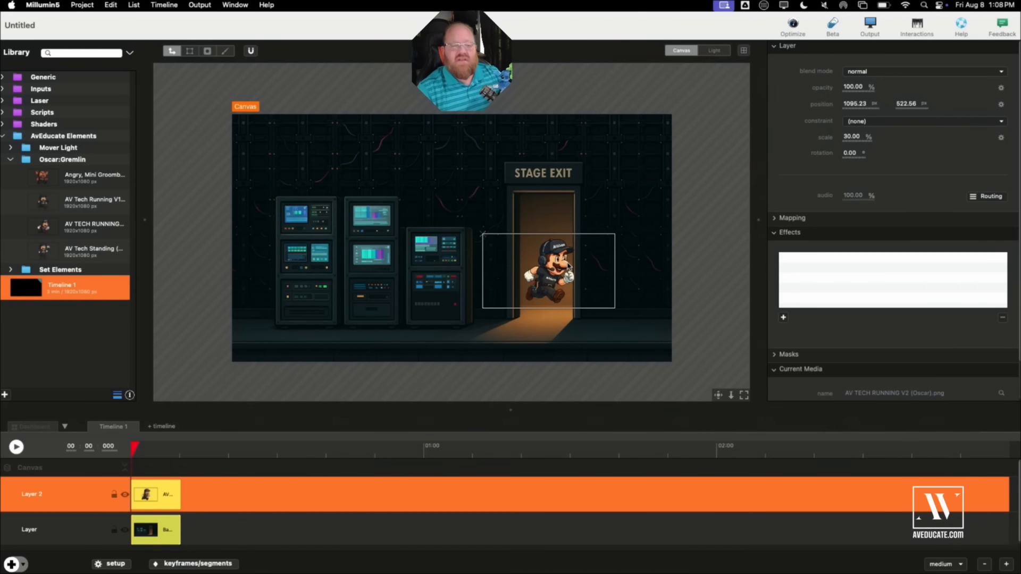
pyautogui.moveTo(570, 265); pyautogui.dragTo(210, 303)
# Show the keyframes in an enlarged timeline and add a position keyframe for Layer 2 at time zero
pyautogui.click(194, 564)
pyautogui.click(104, 507)
pyautogui.moveTo(511, 410); pyautogui.dragTo(510, 342)
pyautogui.click(744, 328)
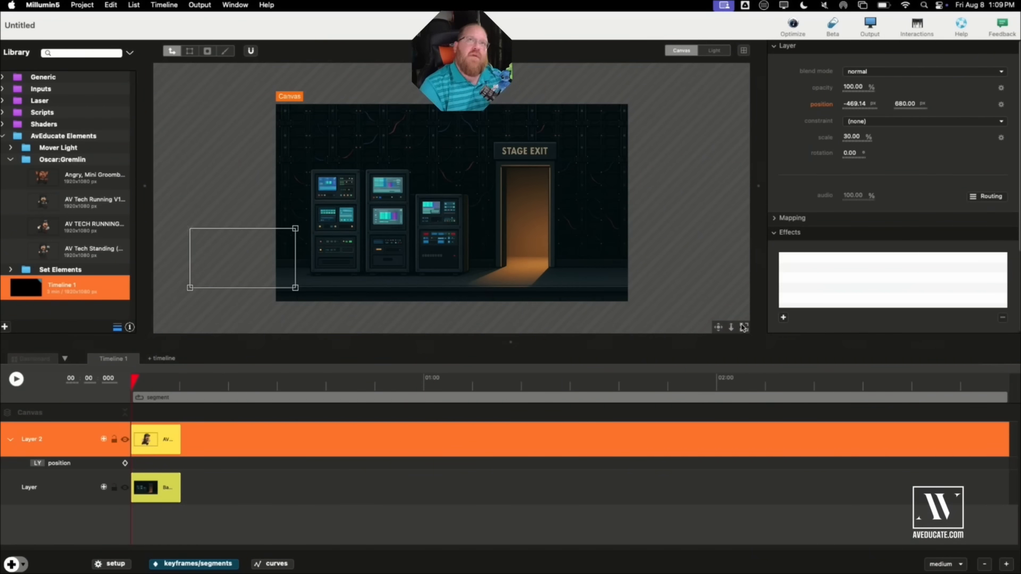
pyautogui.click(125, 463)
# At about 1.7 s, move the character to the canvas's left edge at X about -260 px and set Y to 680
pyautogui.moveTo(134, 380); pyautogui.dragTo(142, 380)
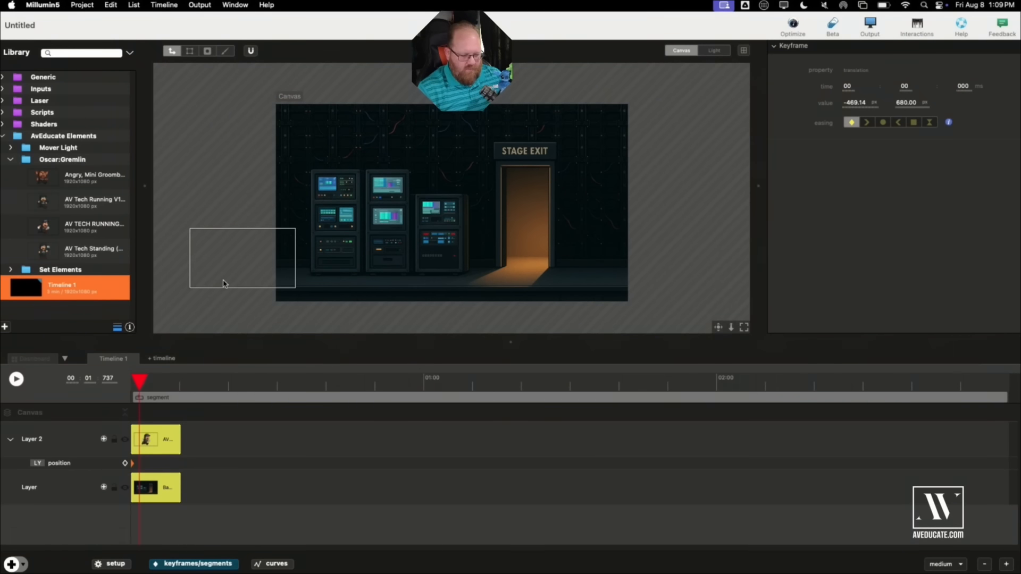
pyautogui.click(65, 449)
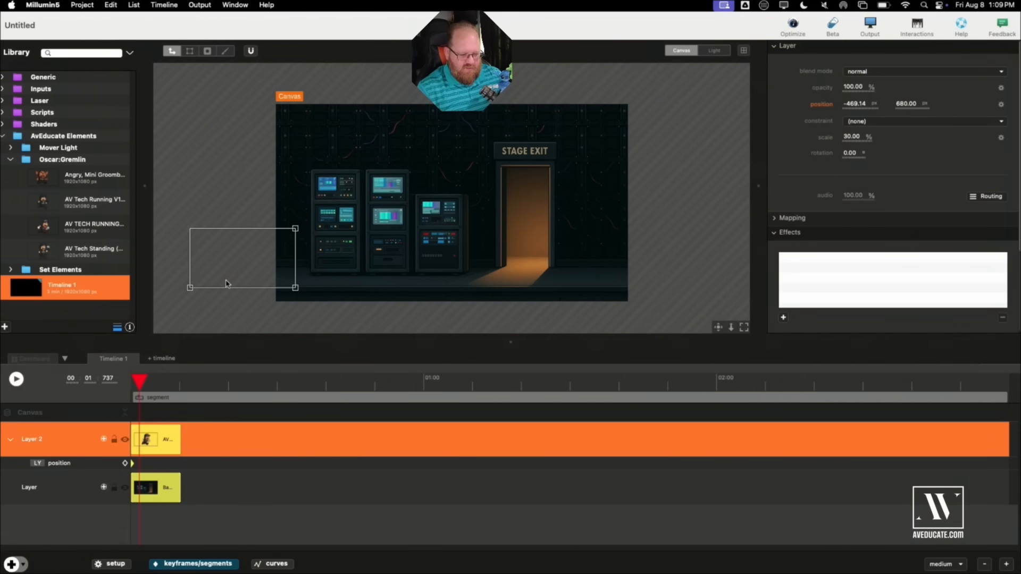
pyautogui.moveTo(232, 266); pyautogui.dragTo(272, 263)
pyautogui.doubleClick(905, 103)
pyautogui.write('680')
pyautogui.press('Return')
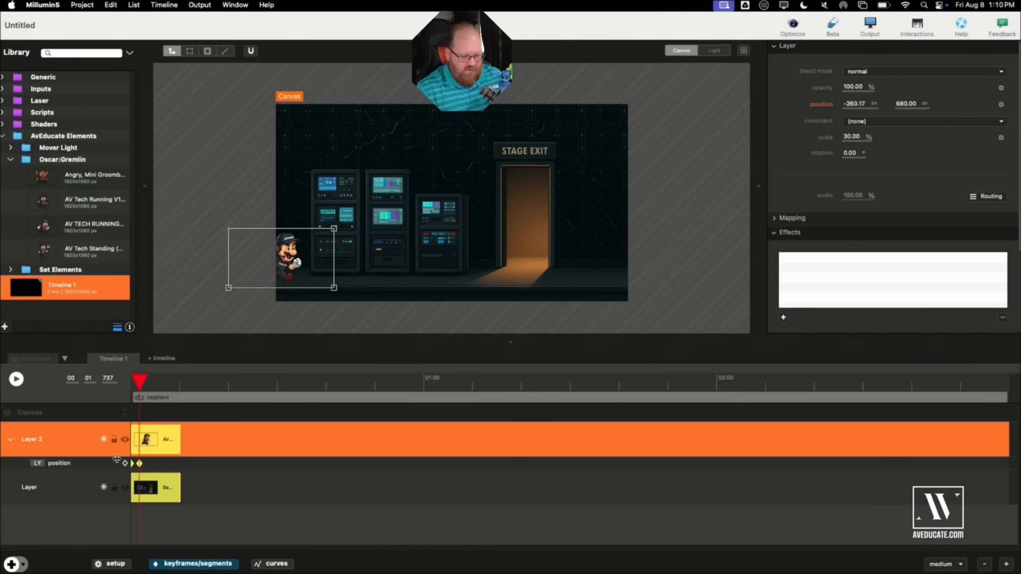
# Set the X value of the position keyframe at 1.737 s to -260 px and view the easing type reference
pyautogui.click(140, 464)
pyautogui.doubleClick(855, 103)
pyautogui.write('-260')
pyautogui.press('Return')
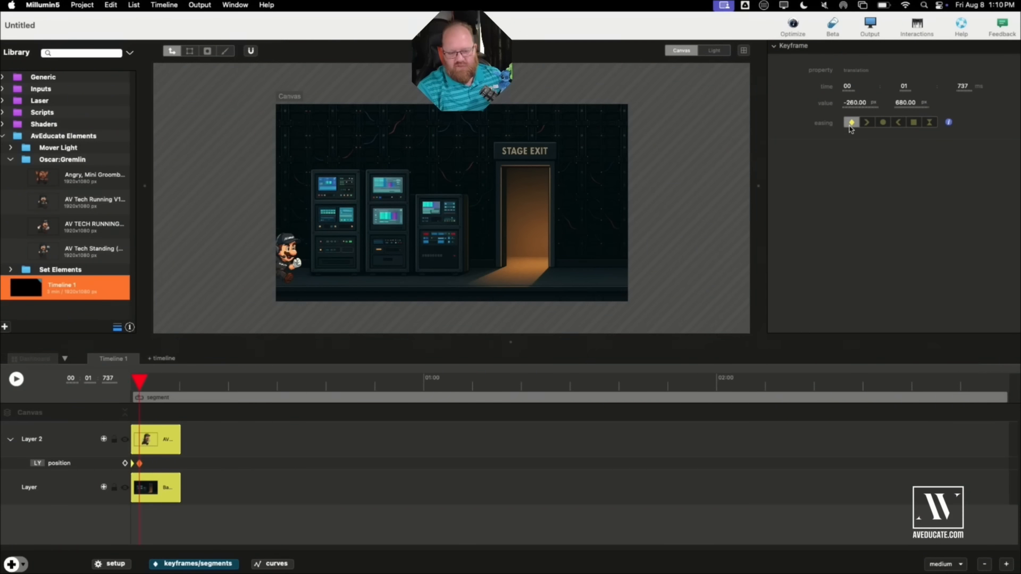
pyautogui.moveTo(948, 124)
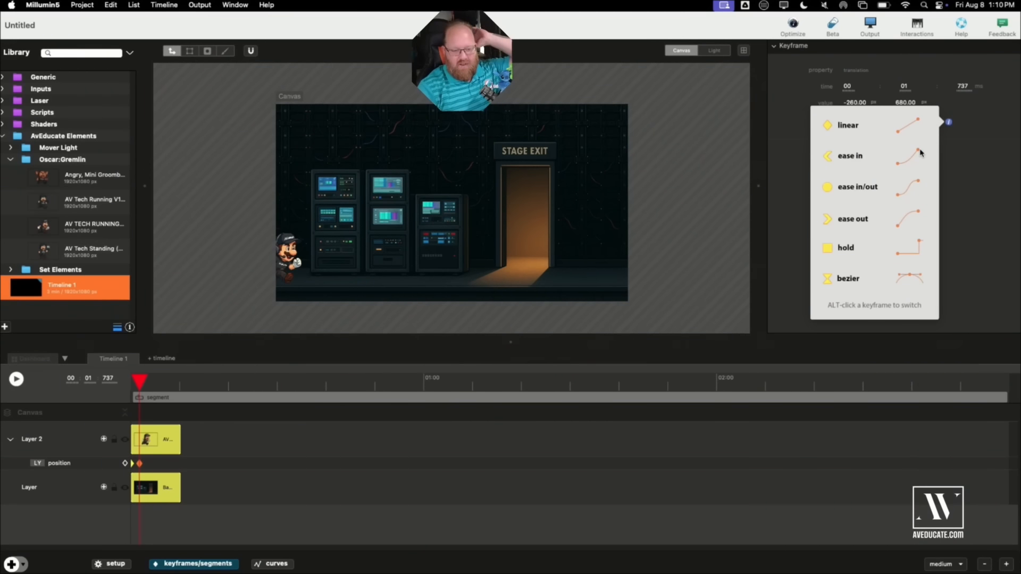
# At about 3.1 s, move the character up to the canvas's upper-left corner, at about -208, 23 px
pyautogui.moveTo(139, 381); pyautogui.dragTo(146, 381)
pyautogui.moveTo(288, 257); pyautogui.dragTo(298, 137)
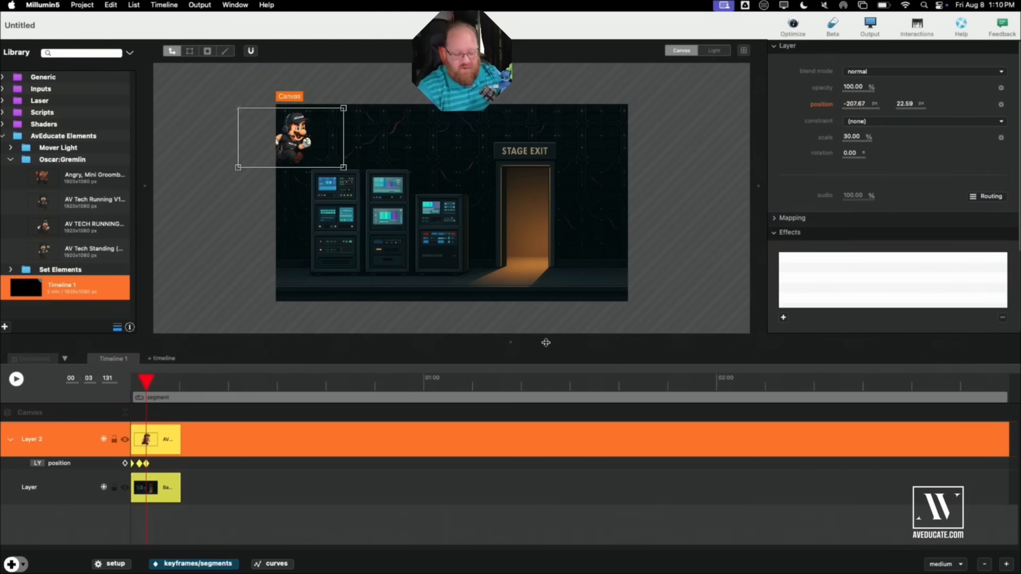
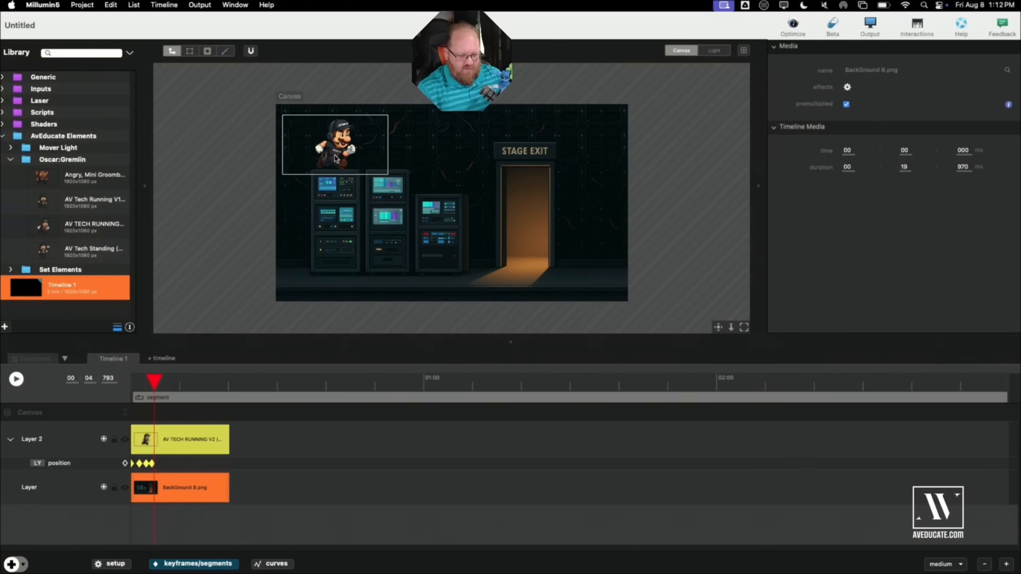
# At about 5.6 s, move the character across the racks to about 377, 60 px and play the timeline from the start
pyautogui.moveTo(348, 153); pyautogui.dragTo(400, 153)
pyautogui.moveTo(158, 382); pyautogui.dragTo(126, 390)
pyautogui.press('space')
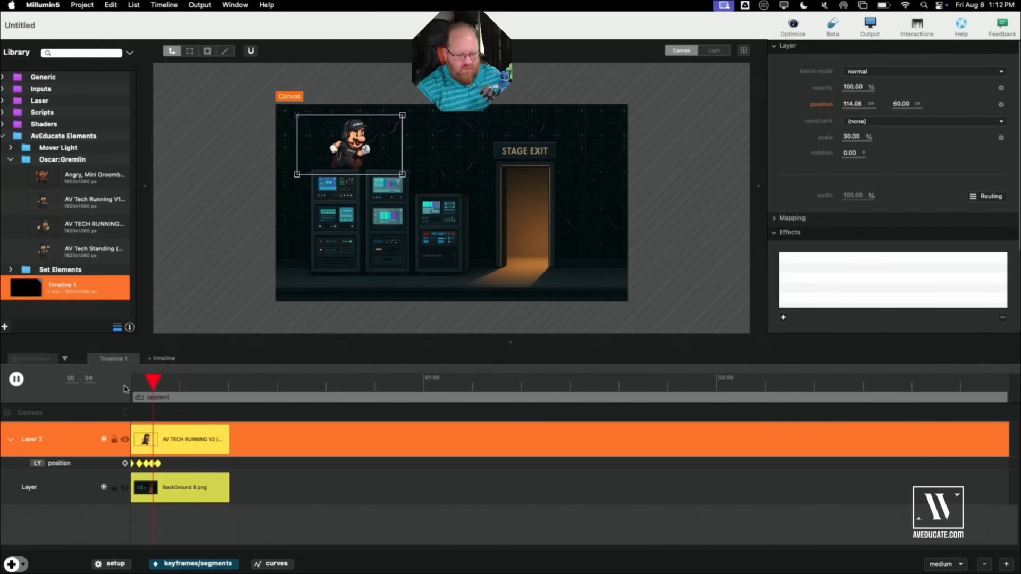
pyautogui.press('space')
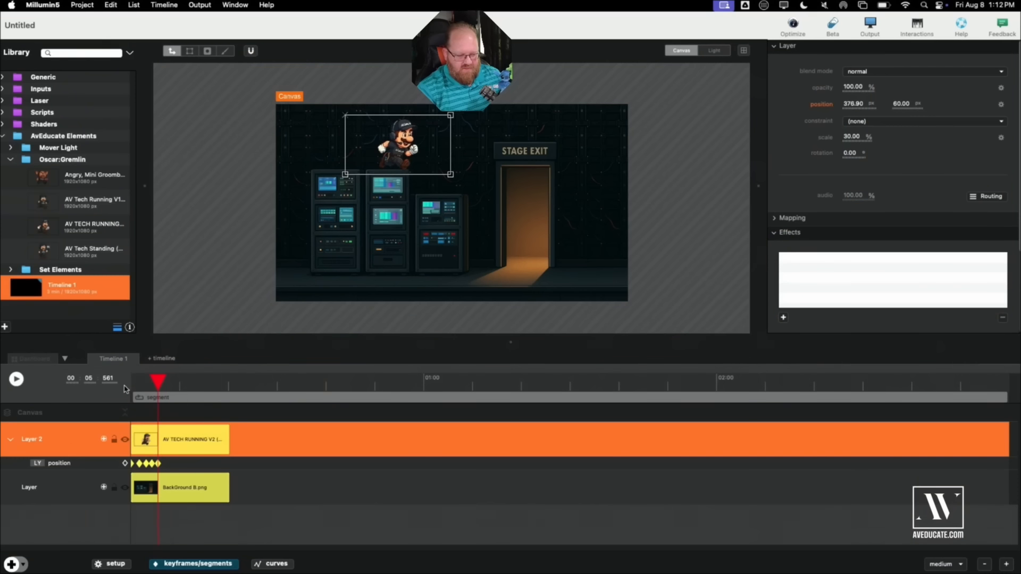
pyautogui.press('space')
pyautogui.press('space')
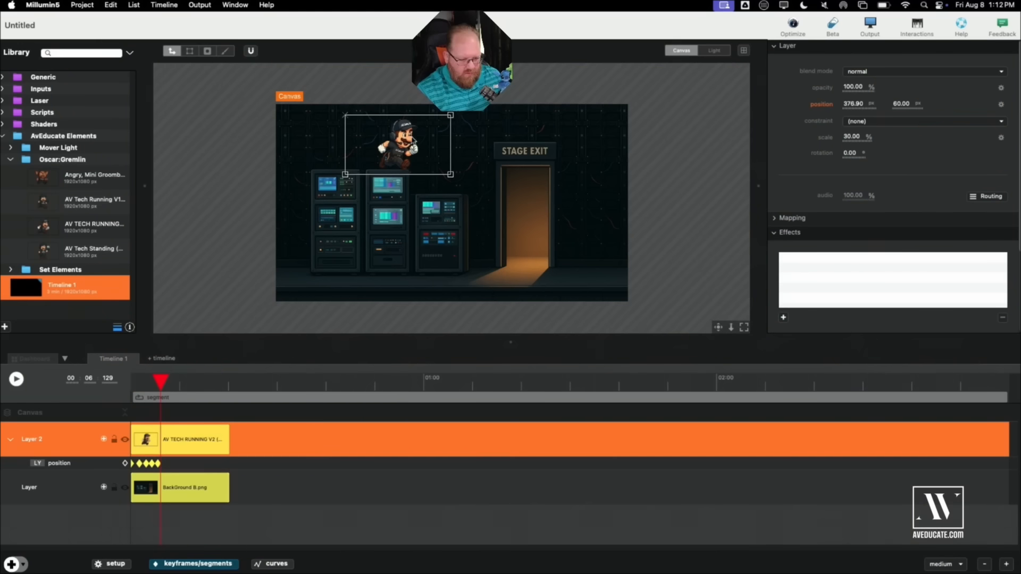
# At about 6.1 s, move the character up toward the canvas's upper edge, and at about 7.2 s down onto the third rack
pyautogui.moveTo(407, 146); pyautogui.dragTo(431, 132)
pyautogui.moveTo(160, 382); pyautogui.dragTo(166, 382)
pyautogui.moveTo(427, 132); pyautogui.dragTo(442, 170)
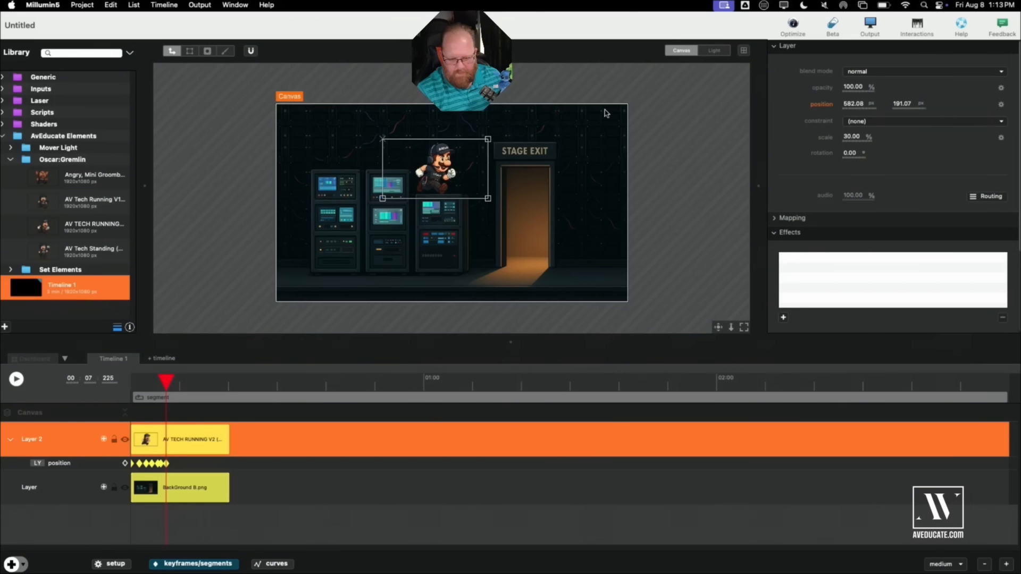
# Set the character's position at about 7.2 s to X 583 and Y 191 px, and play the animation from the start
pyautogui.click(901, 104)
pyautogui.write('190')
pyautogui.press('Return')
pyautogui.moveTo(166, 381); pyautogui.dragTo(128, 386)
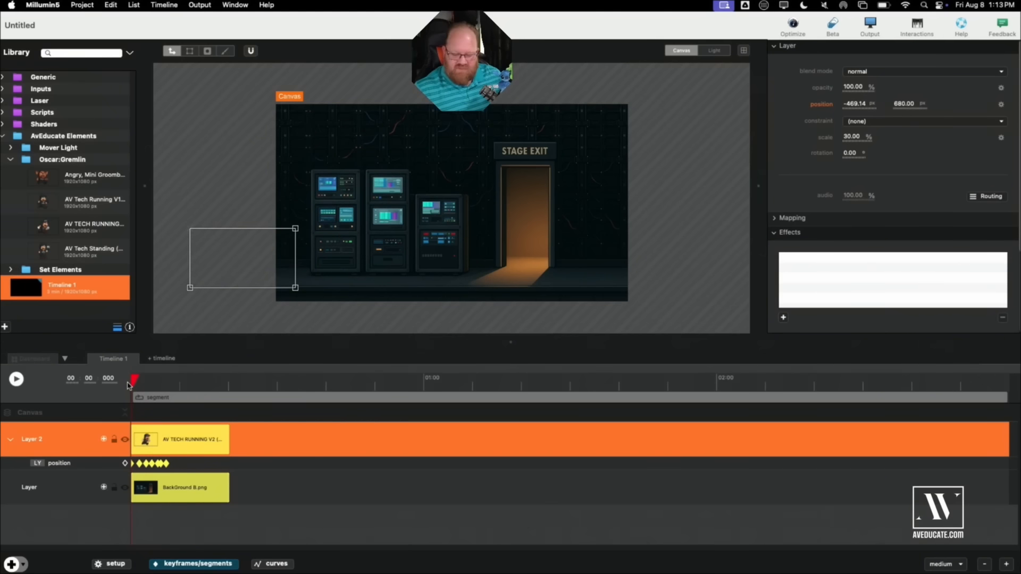
pyautogui.press('space')
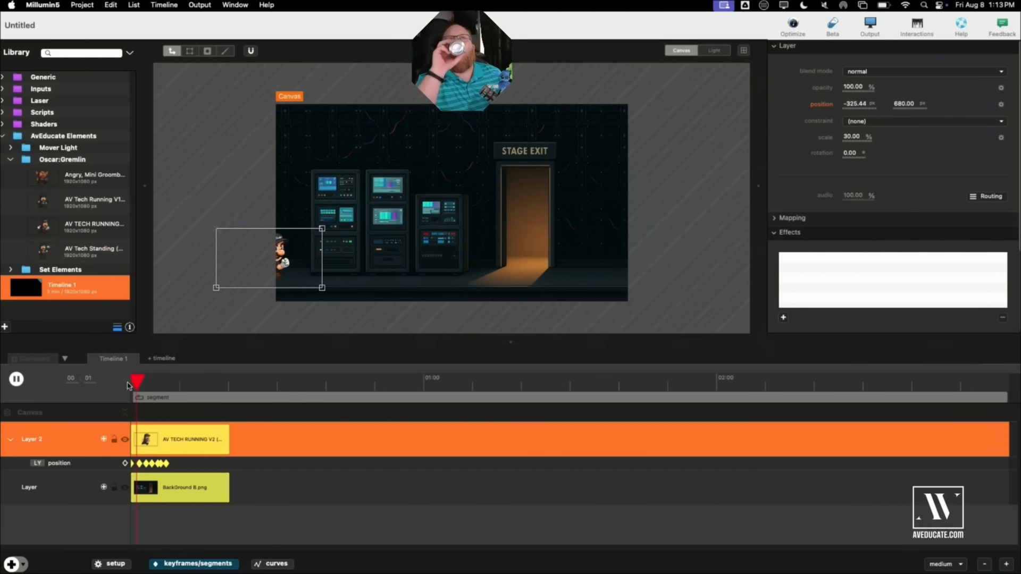
pyautogui.press('space')
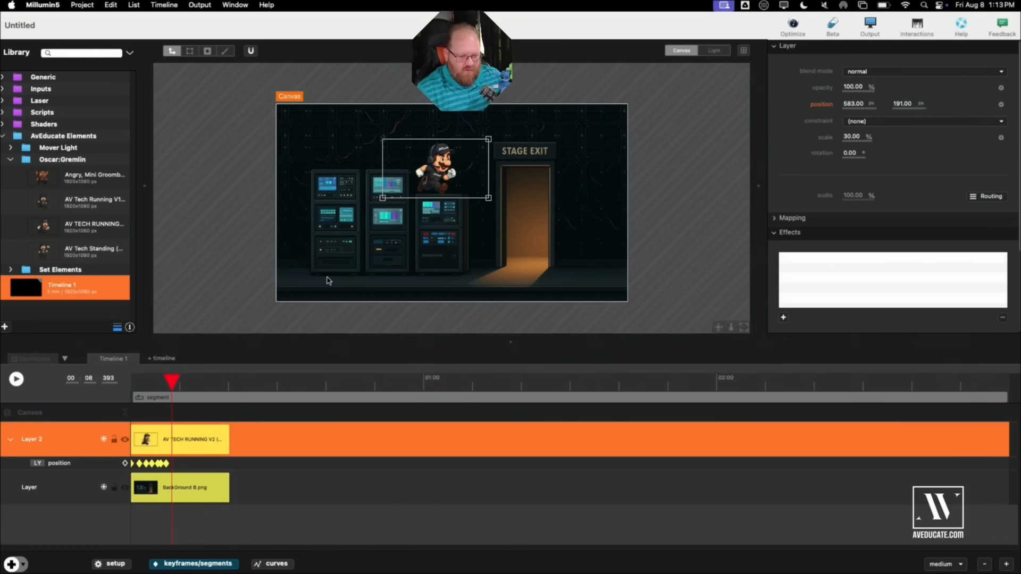
# At about 8.4 s, move the character to the far end of the third rack and set its position to X 685, Y 191 px
pyautogui.moveTo(428, 187); pyautogui.dragTo(447, 187)
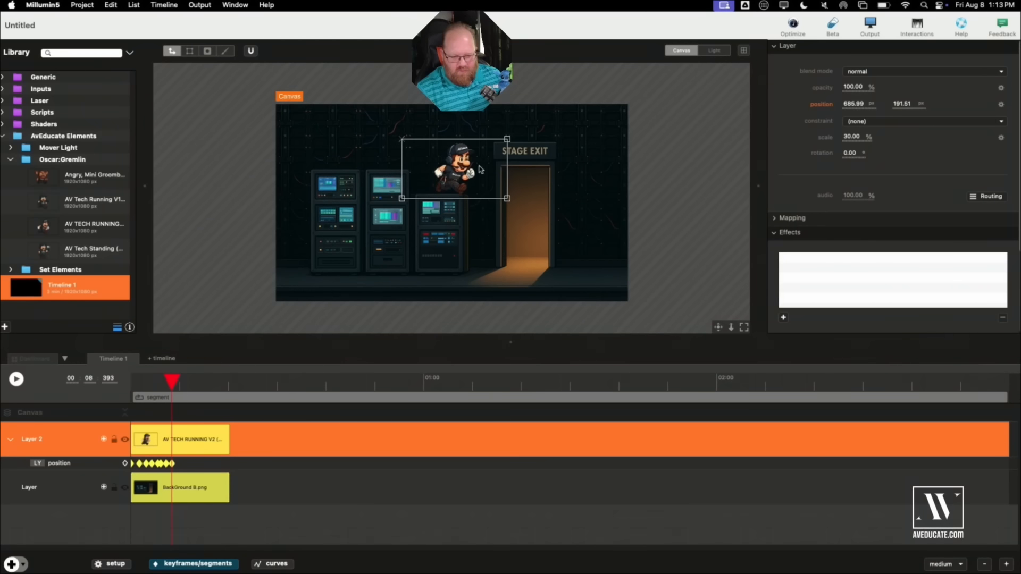
pyautogui.click(900, 101)
pyautogui.write('191')
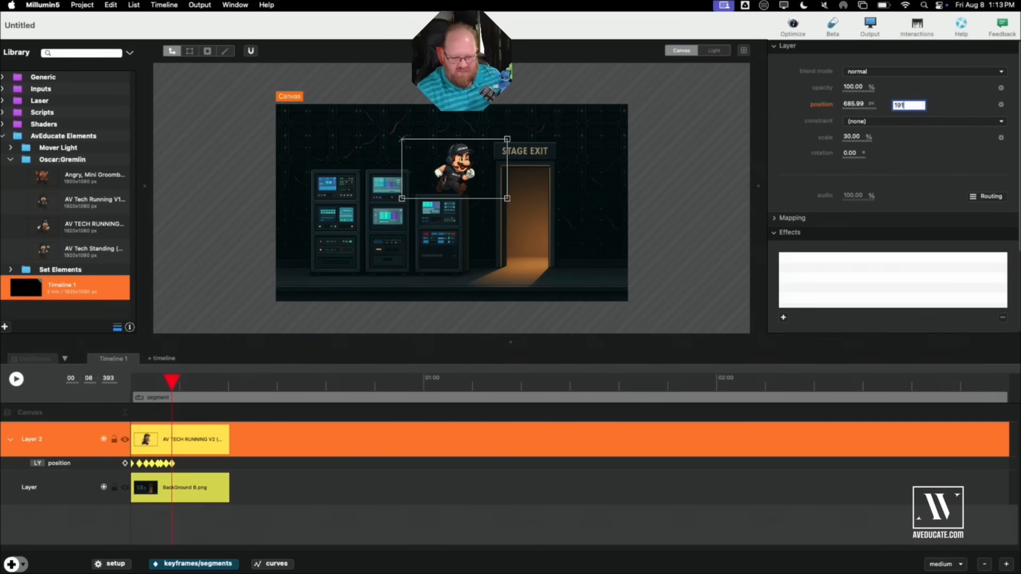
pyautogui.click(854, 105)
pyautogui.write('685')
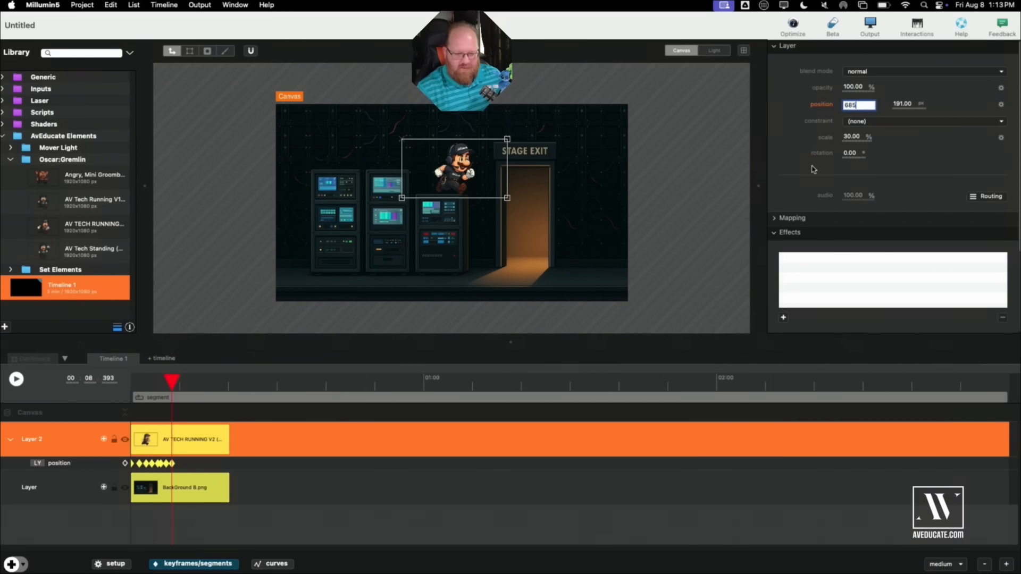
pyautogui.press('Return')
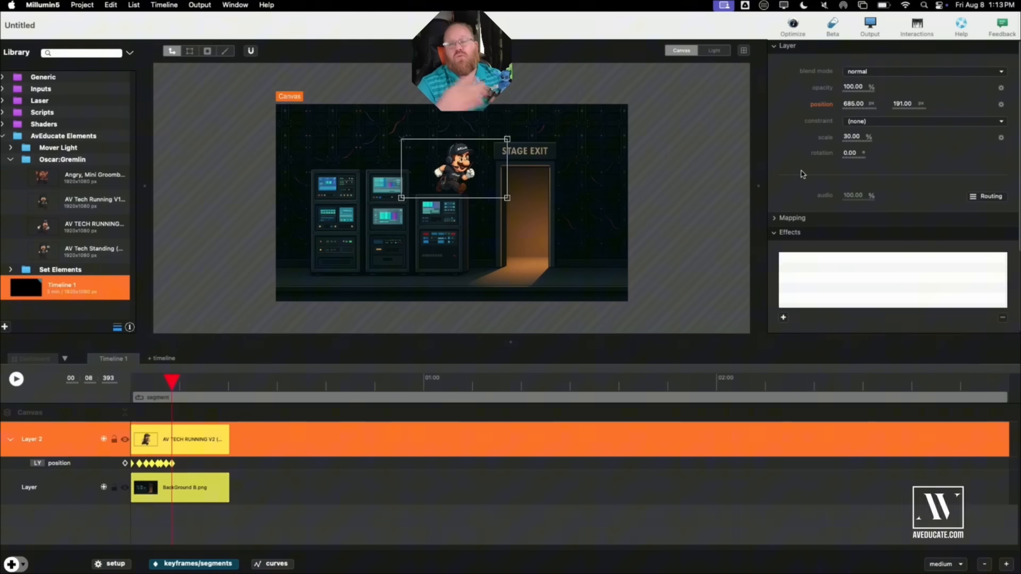
# Replay the jump from about 5.5 s and set the character's position at about 9.6 s to X 800, Y 115 px
pyautogui.moveTo(171, 381); pyautogui.dragTo(158, 380)
pyautogui.press('space')
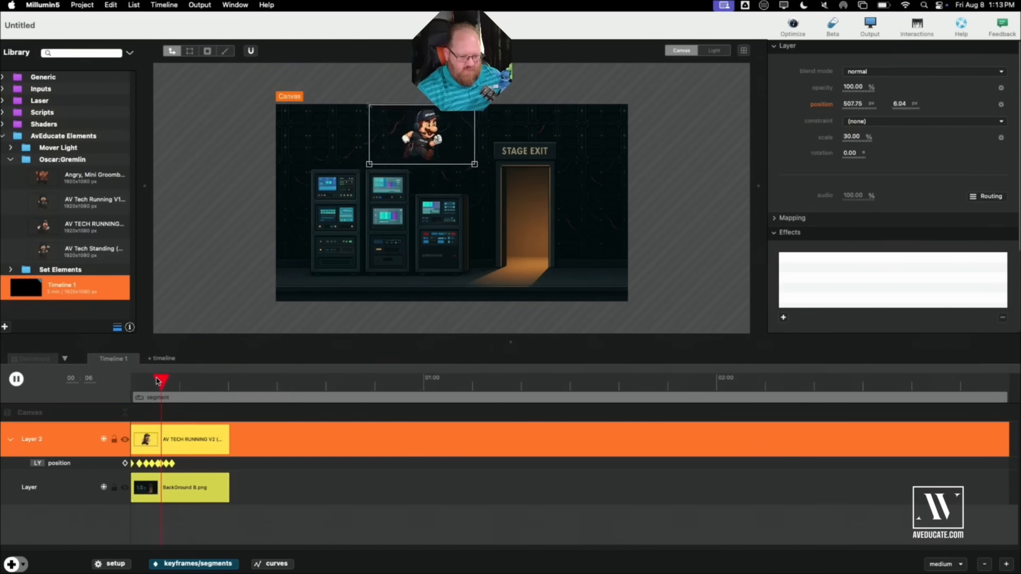
pyautogui.press('space')
pyautogui.doubleClick(853, 104)
pyautogui.write('800')
pyautogui.press('Return')
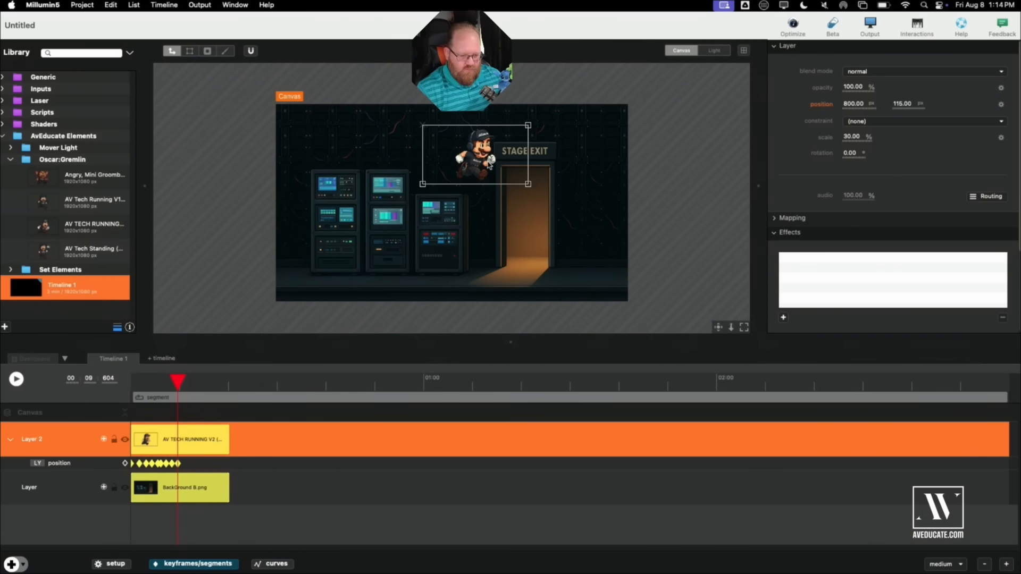
# At about 9.6 s, move the character down to the floor before the door and set the keyframe to X 950, Y 680 px
pyautogui.moveTo(480, 164); pyautogui.dragTo(509, 271)
pyautogui.click(178, 464)
pyautogui.doubleClick(853, 103)
pyautogui.write('950')
pyautogui.press('Return')
pyautogui.doubleClick(904, 103)
pyautogui.write('680')
pyautogui.press('Return')
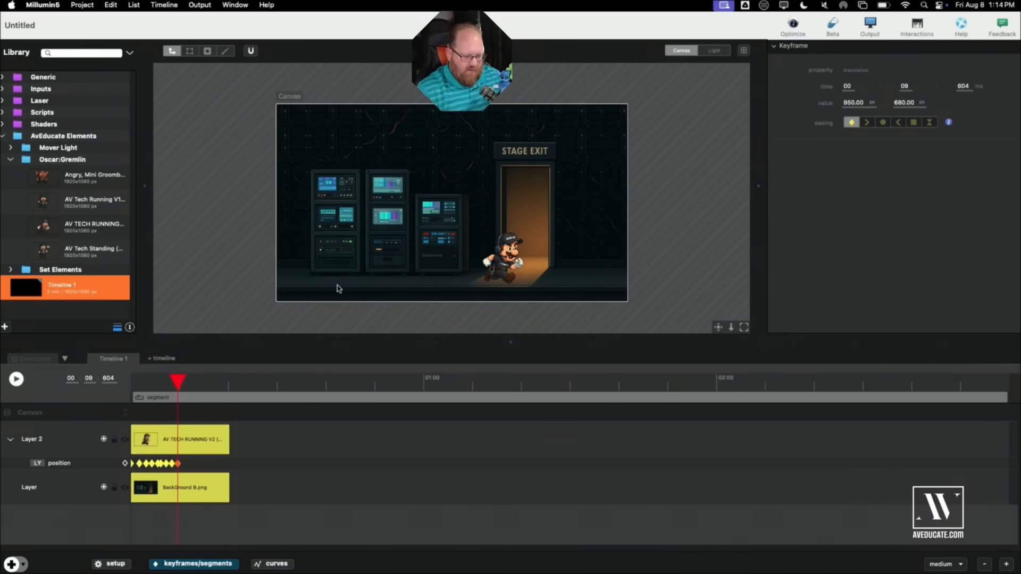
# Play the timeline from the start and inspect the position keyframe at about 8.4 s
pyautogui.moveTo(178, 382); pyautogui.dragTo(135, 384)
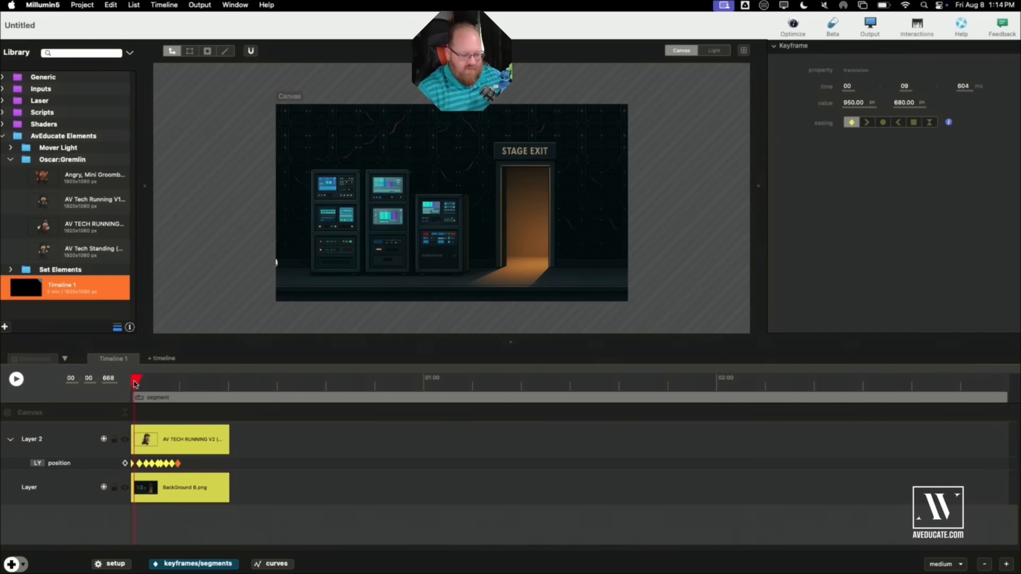
pyautogui.moveTo(135, 384); pyautogui.dragTo(127, 384)
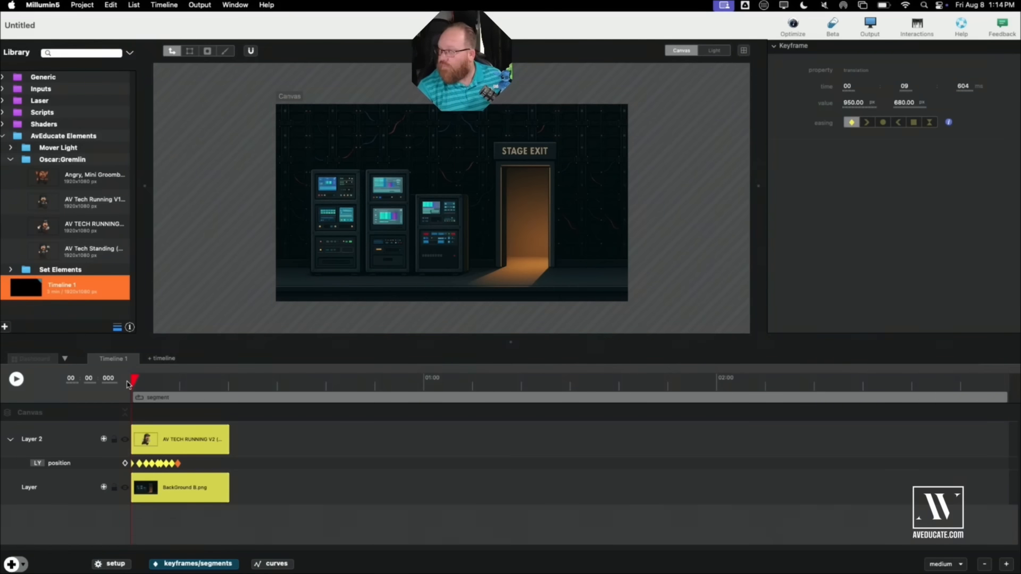
pyautogui.press('space')
pyautogui.press('space')
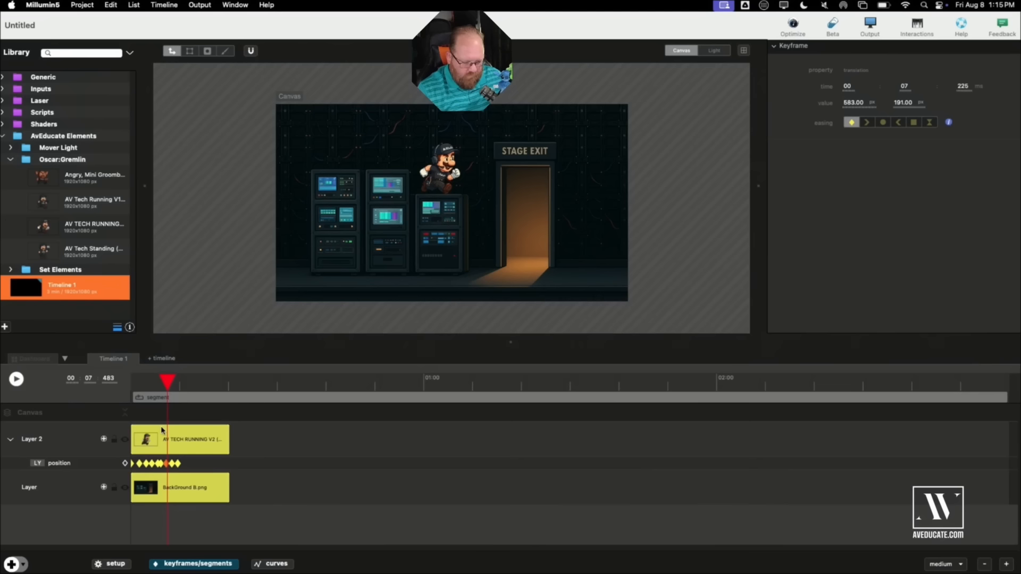
pyautogui.click(173, 464)
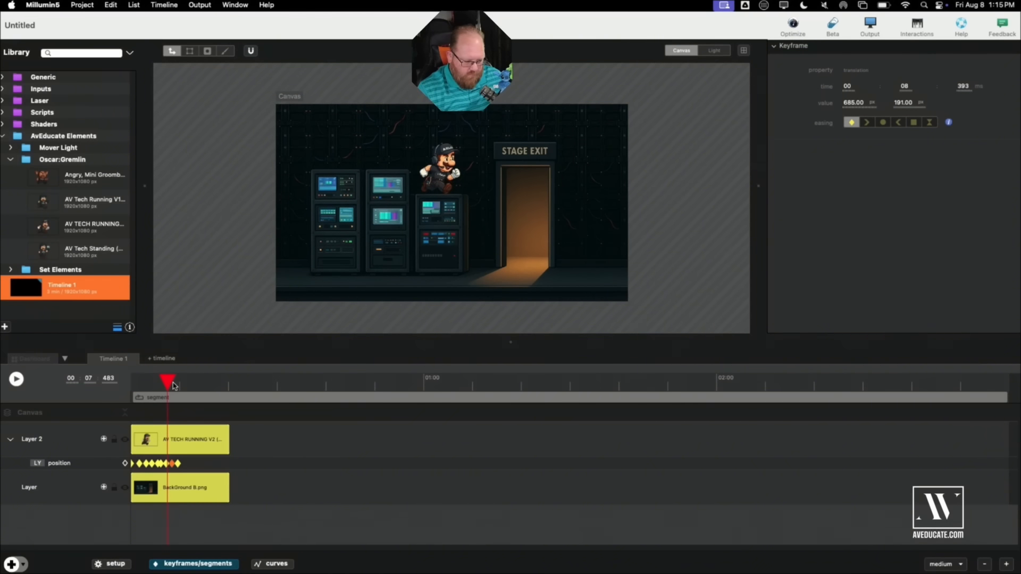
# At about 12.4 s, move the Layer 2 character into the doorway at about 1082, 566 px and replay the move
pyautogui.moveTo(170, 386); pyautogui.dragTo(186, 384)
pyautogui.click(32, 439)
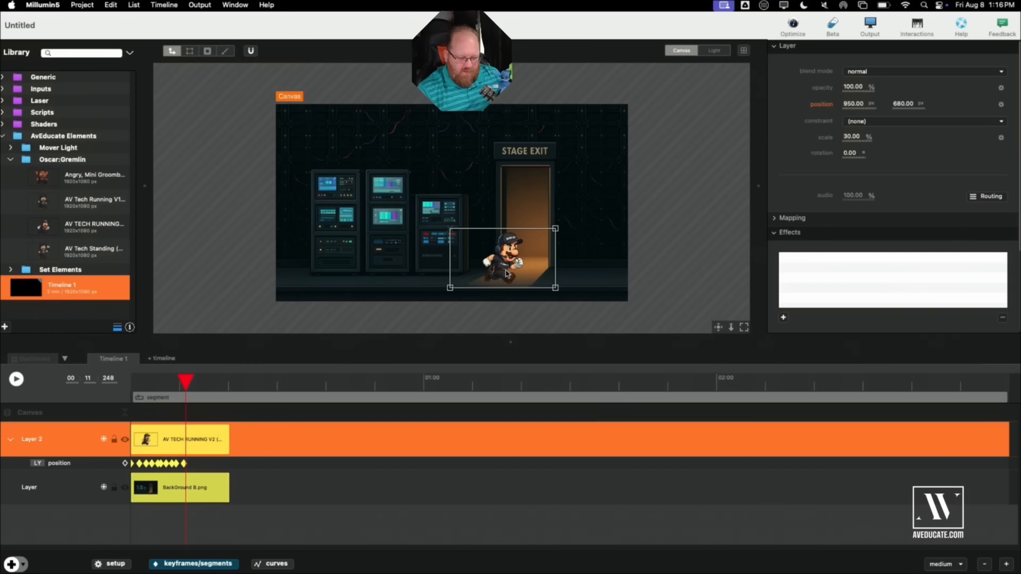
pyautogui.press('space')
pyautogui.press('space')
pyautogui.moveTo(507, 274); pyautogui.dragTo(529, 254)
pyautogui.moveTo(191, 382); pyautogui.dragTo(182, 381)
pyautogui.press('space')
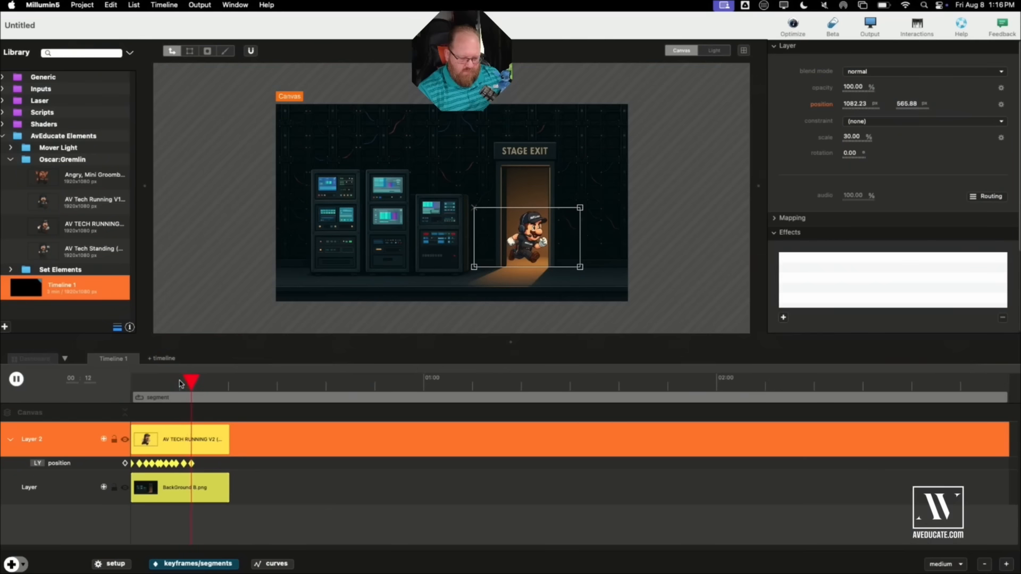
pyautogui.press('space')
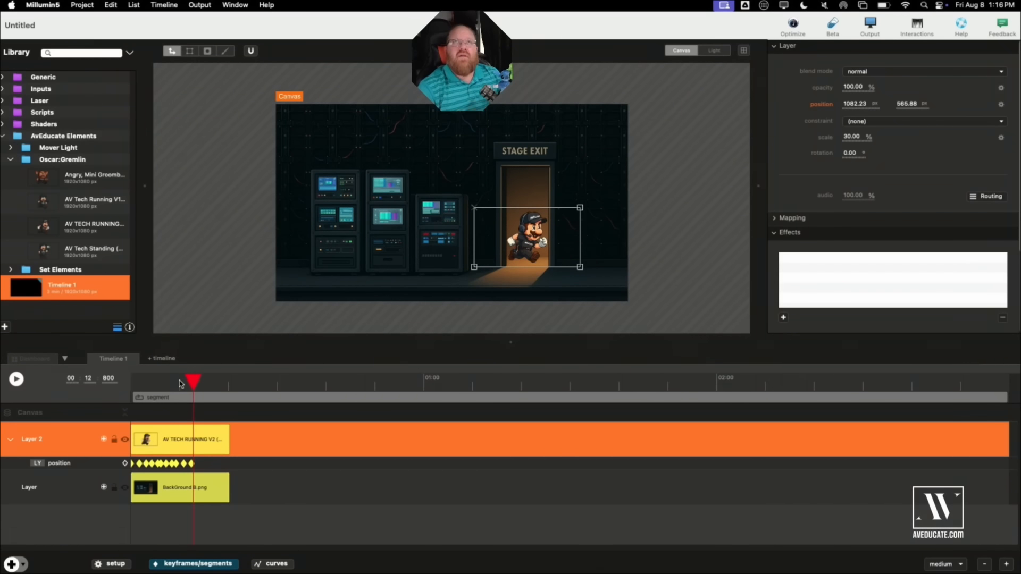
# Add an opacity keyframe to Layer 2 at 12.8 s, set it to 0%, and play the timeline from the start
pyautogui.click(103, 439)
pyautogui.click(193, 463)
pyautogui.doubleClick(850, 102)
pyautogui.write('0')
pyautogui.press('Return')
pyautogui.click(132, 384)
pyautogui.press('space')
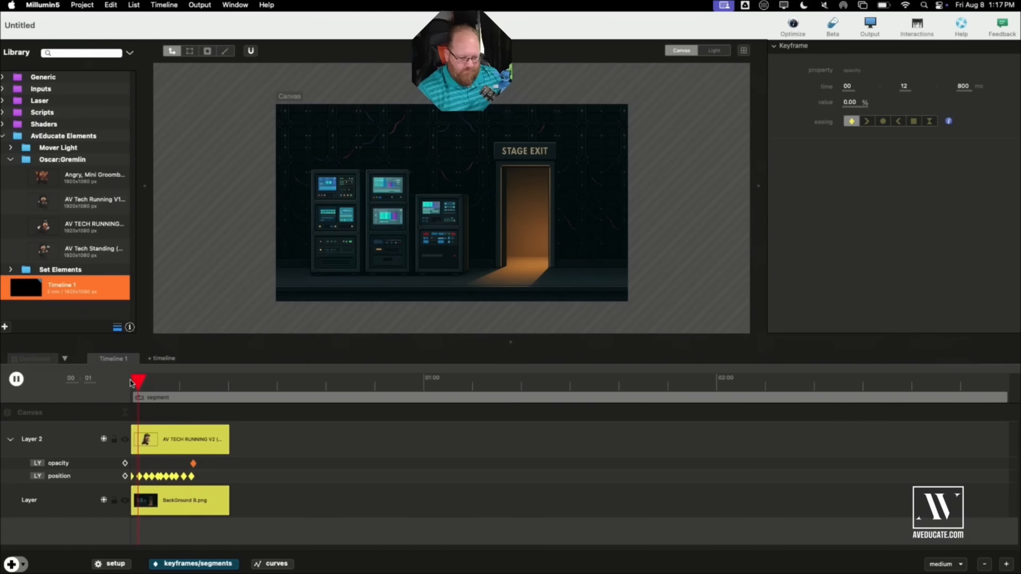
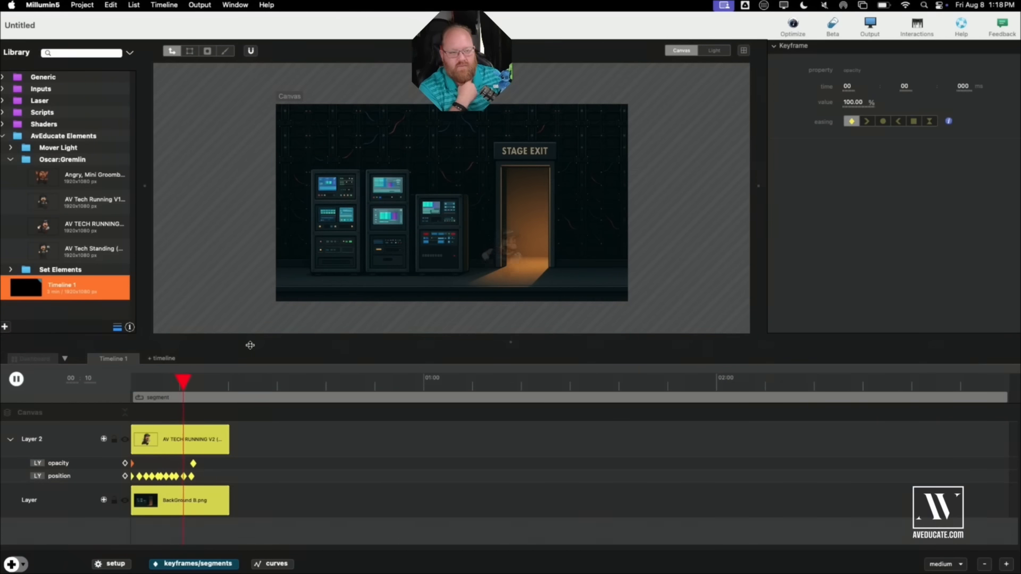
# Move the 0% opacity keyframe to 13.335 s and add a 100% opacity keyframe at 12.393 s
pyautogui.press('space')
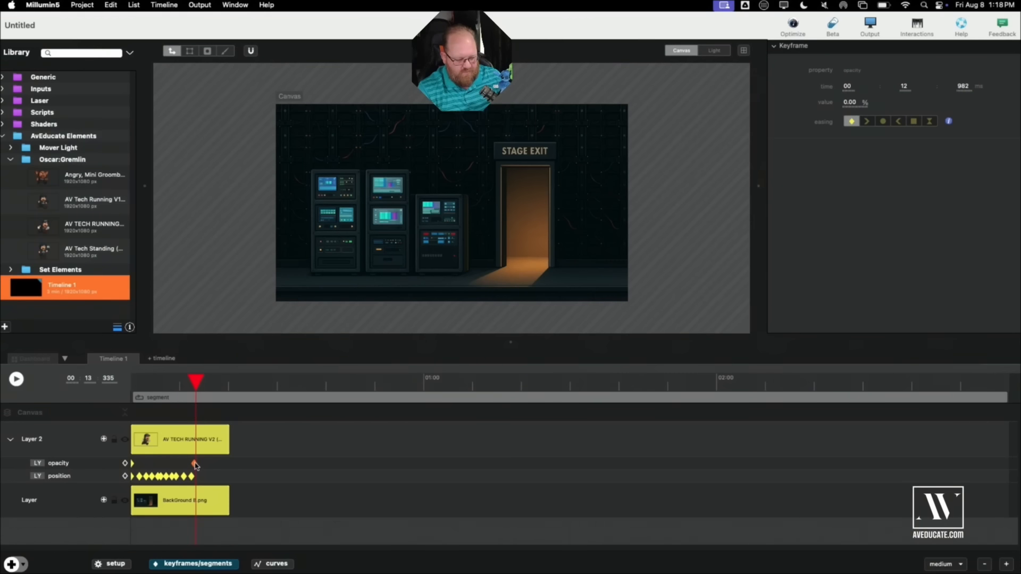
pyautogui.click(195, 464)
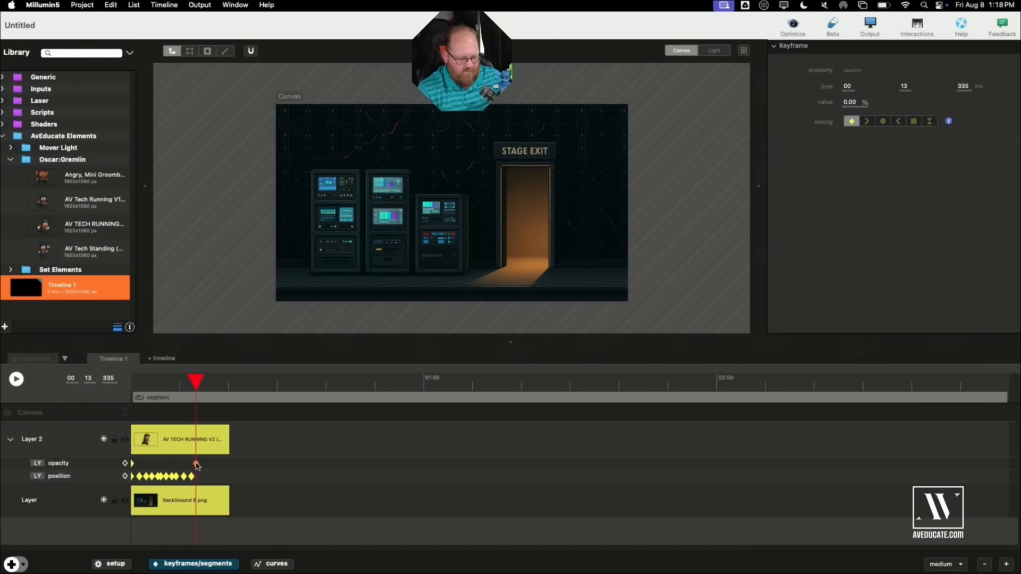
pyautogui.moveTo(196, 386); pyautogui.dragTo(192, 386)
pyautogui.click(124, 463)
pyautogui.click(850, 102)
pyautogui.write('100')
pyautogui.press('Return')
# Play the timeline from the start to review the character's fade-out in the doorway
pyautogui.moveTo(191, 382); pyautogui.dragTo(116, 384)
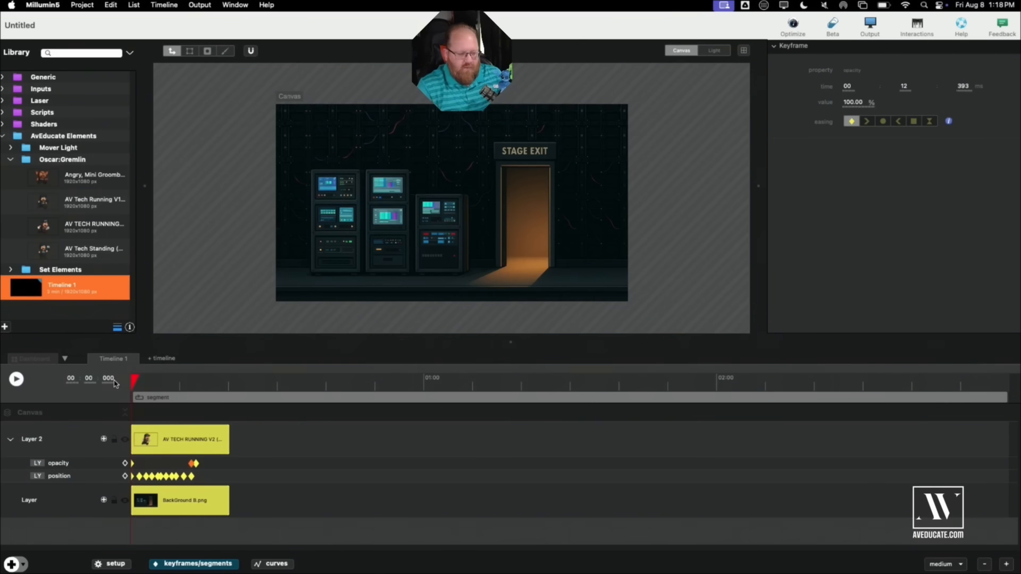
pyautogui.press('space')
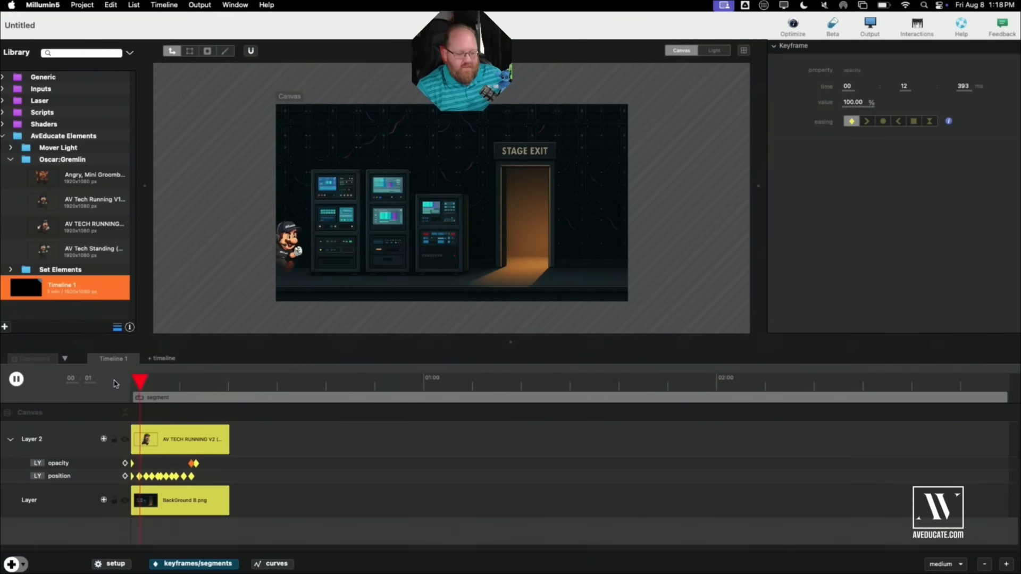
pyautogui.press('space')
# Add DOOR RIGHT.png from the Set Elements folder to the timeline as a new layer above the character, starting at 12.393 s
pyautogui.click(10, 160)
pyautogui.click(10, 171)
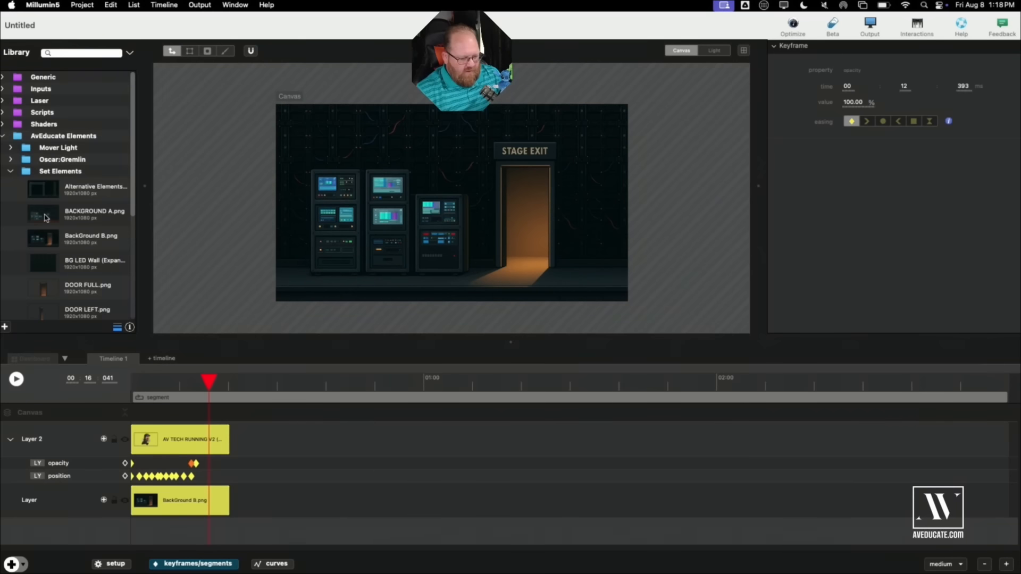
pyautogui.scroll(-3, 44, 218)
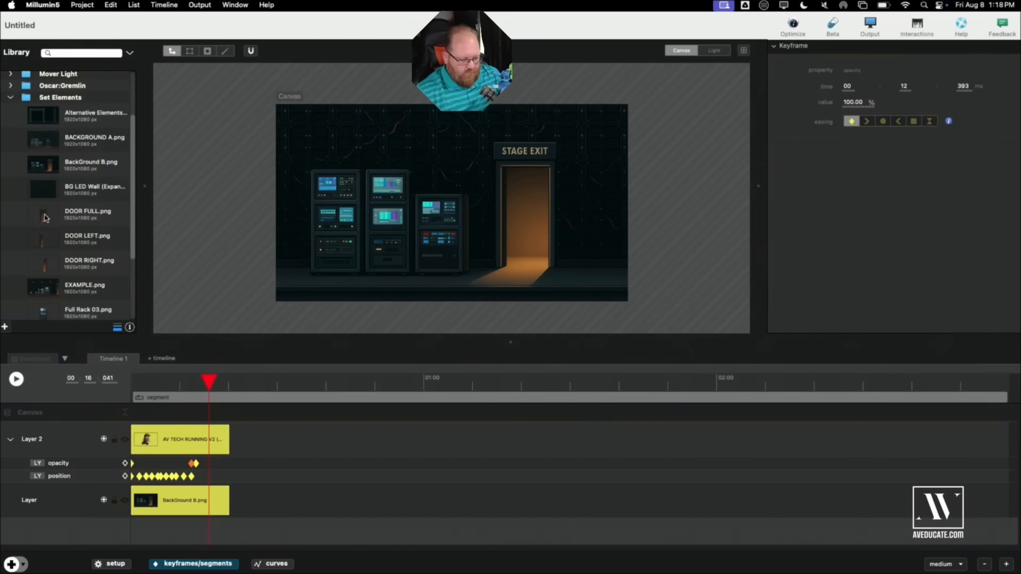
pyautogui.moveTo(45, 260); pyautogui.dragTo(202, 439)
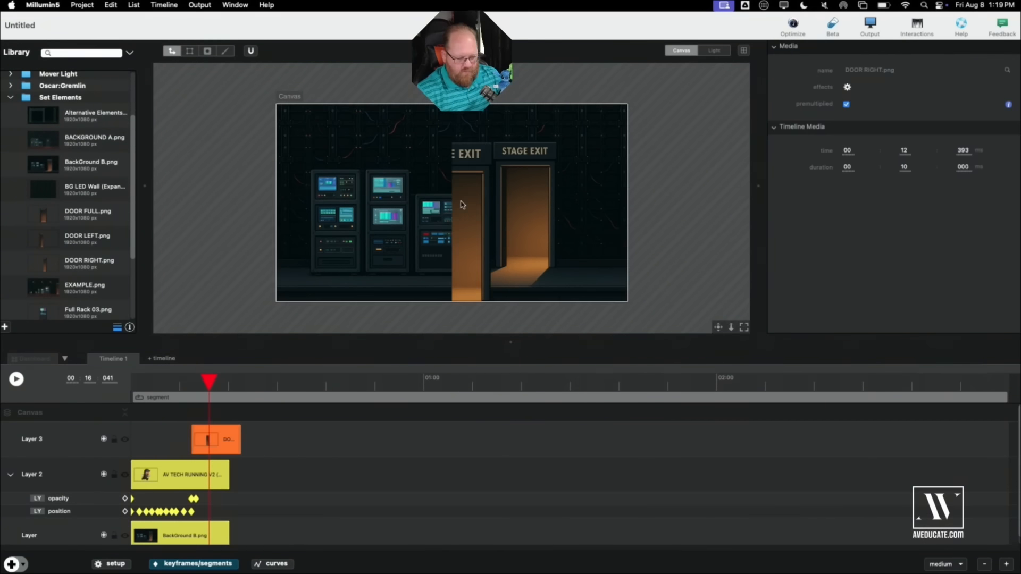
# Move the Layer 3 door image toward the stage exit door and scale it to about 70%
pyautogui.click(50, 446)
pyautogui.moveTo(479, 209); pyautogui.dragTo(542, 207)
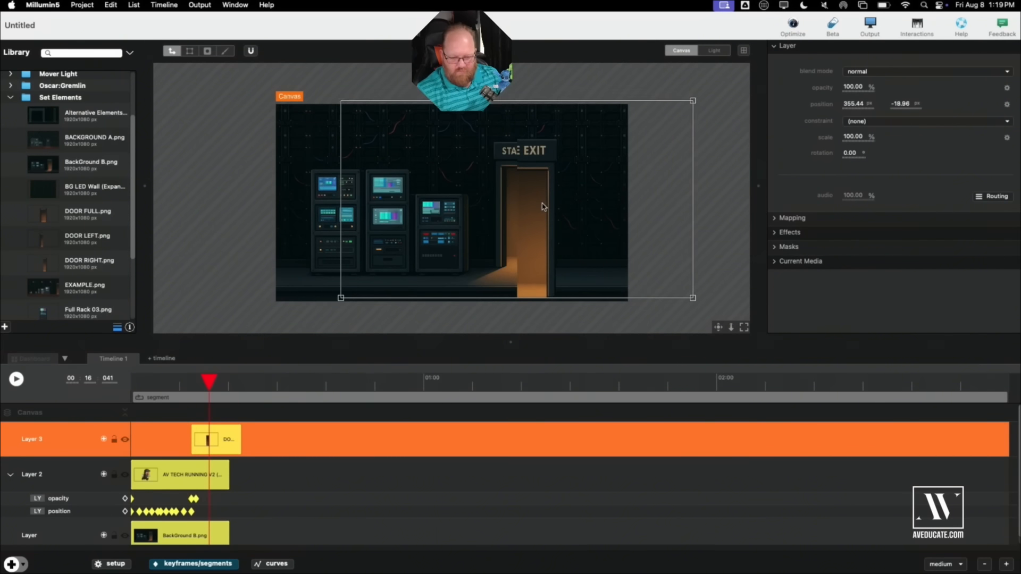
pyautogui.moveTo(853, 136); pyautogui.dragTo(837, 137)
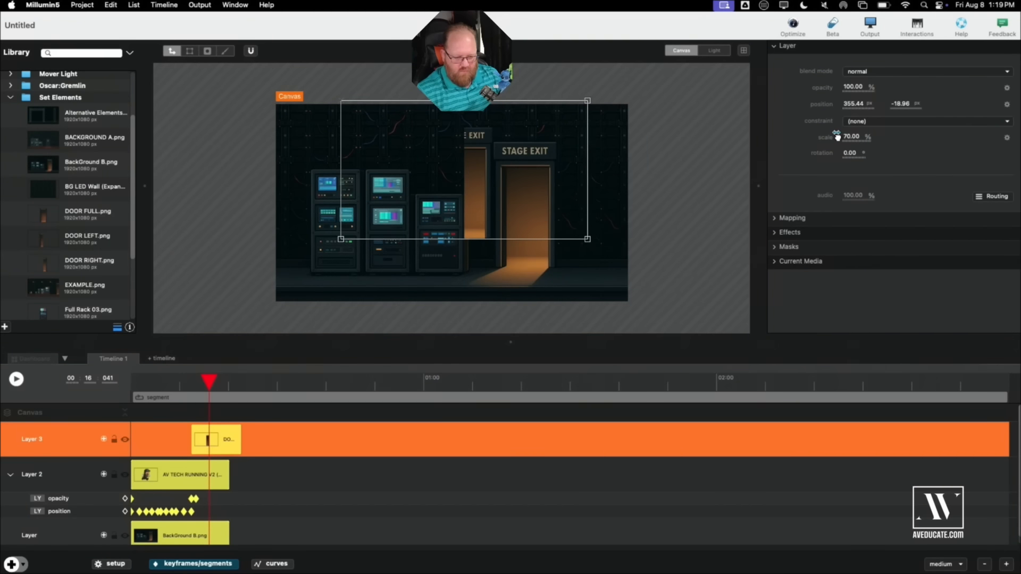
# Trim the beginning of the DOOR RIGHT.png clip to a 6.351 s duration, replay the exit, and move the clip's start to 13.335 s
pyautogui.moveTo(192, 440); pyautogui.dragTo(209, 439)
pyautogui.click(177, 384)
pyautogui.press('space')
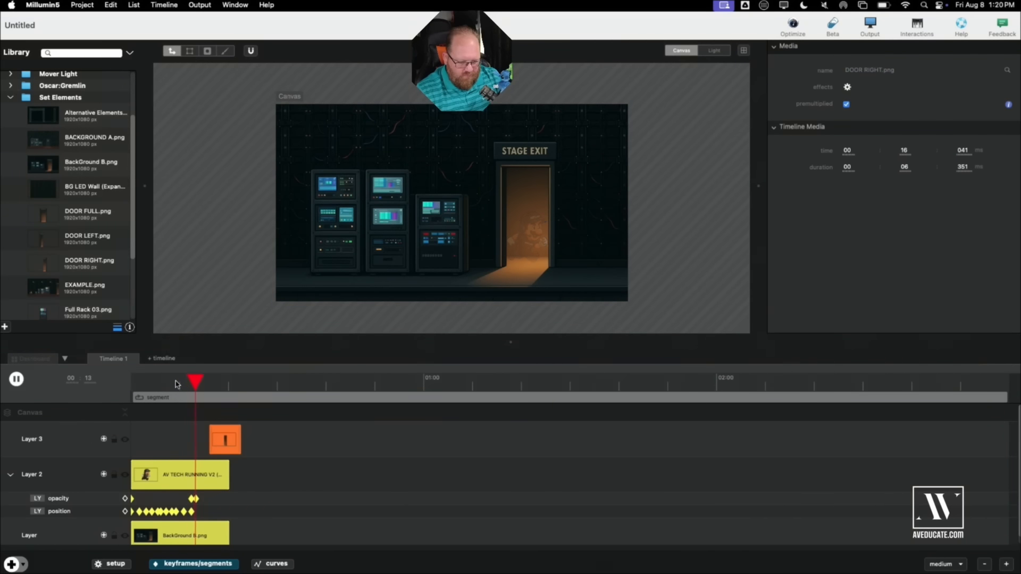
pyautogui.press('space')
pyautogui.moveTo(225, 440); pyautogui.dragTo(212, 440)
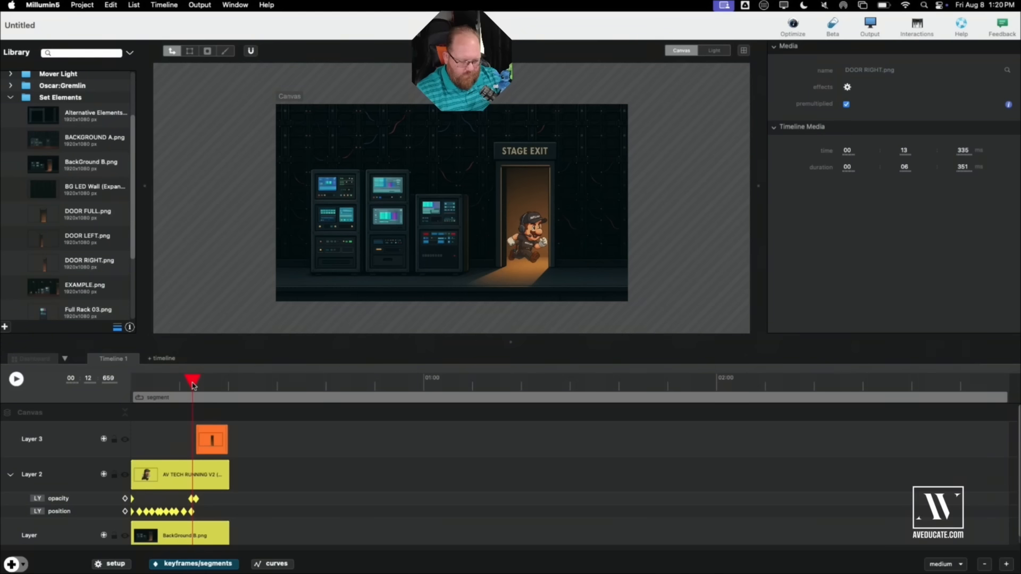
# Move the DOOR RIGHT.png clip's start to 11.619 s and delete Layer 2's 0% opacity keyframe at 13.335 s
pyautogui.click(193, 384)
pyautogui.moveTo(212, 440); pyautogui.dragTo(206, 440)
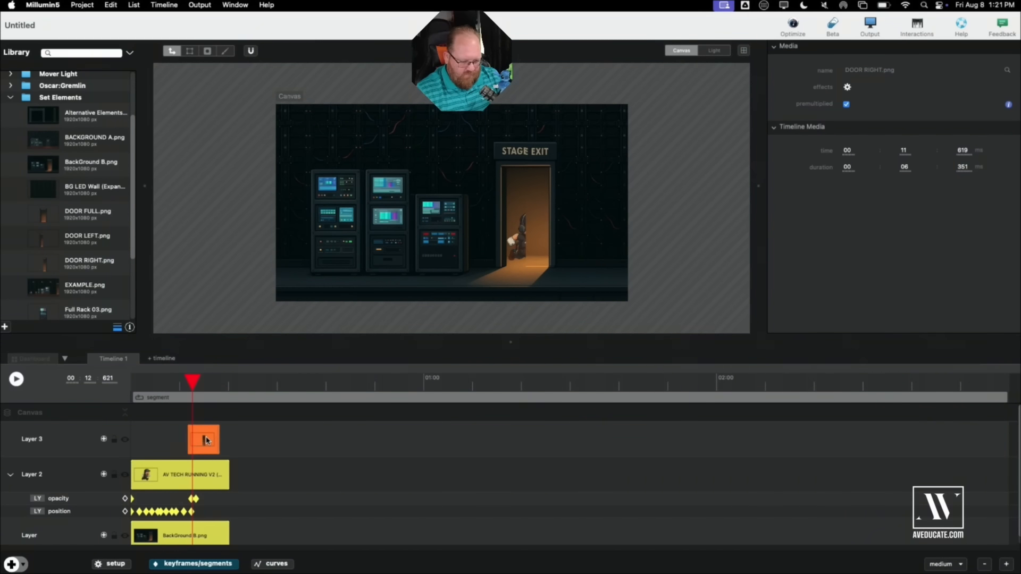
pyautogui.click(92, 500)
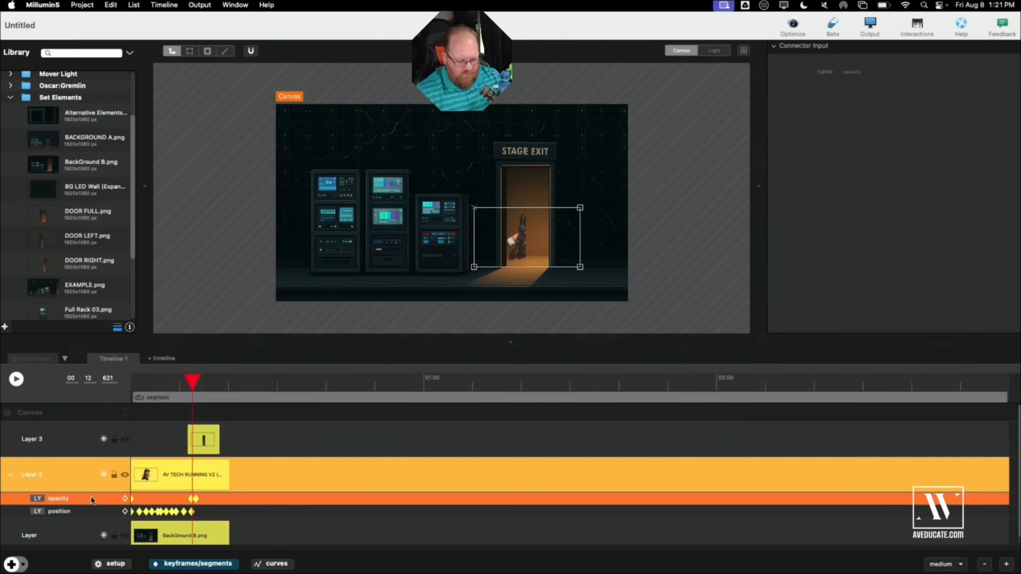
pyautogui.click(194, 499)
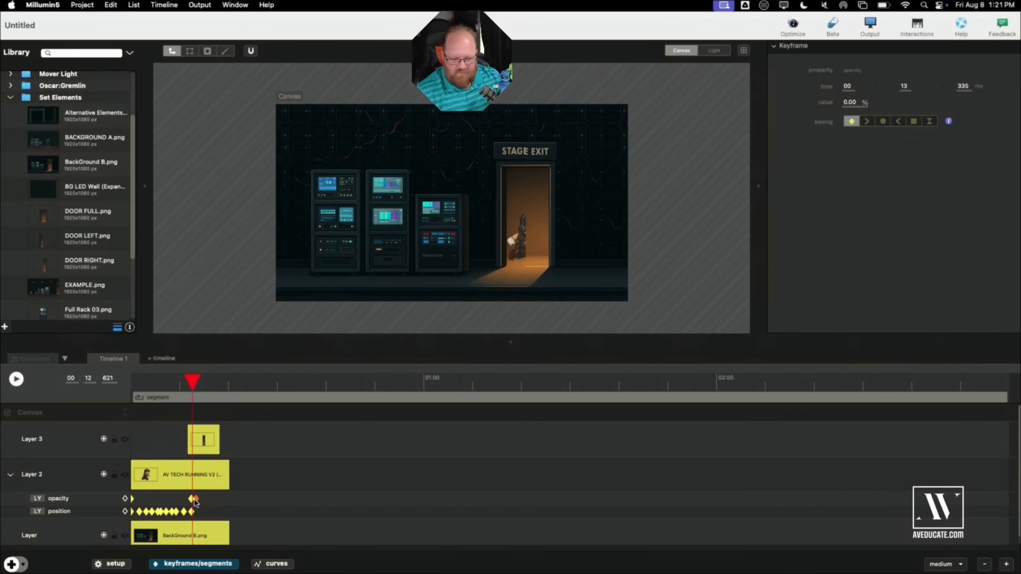
pyautogui.click(99, 502)
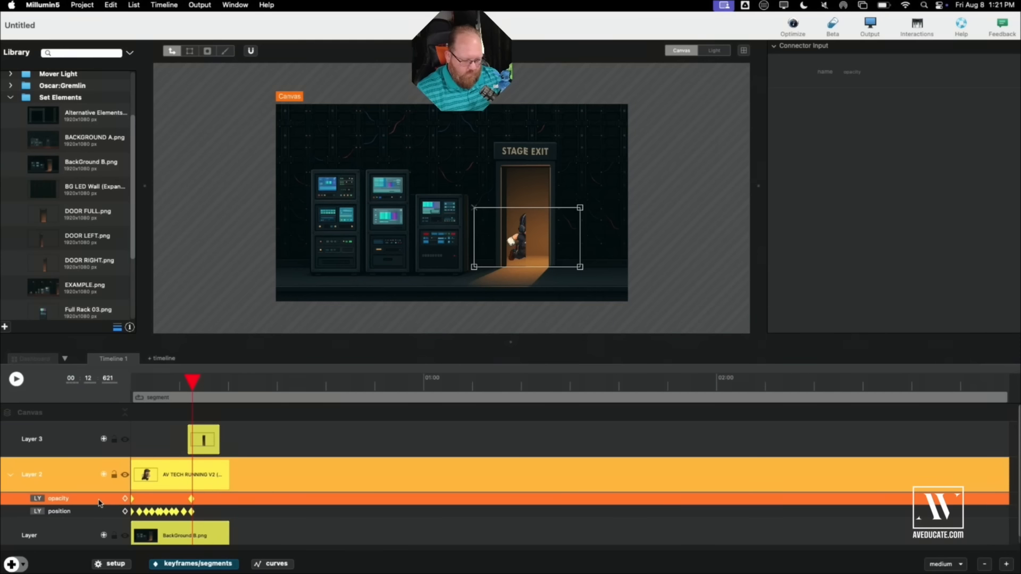
# Turn off the opacity keyframe animation on Layer 2
pyautogui.click(87, 481)
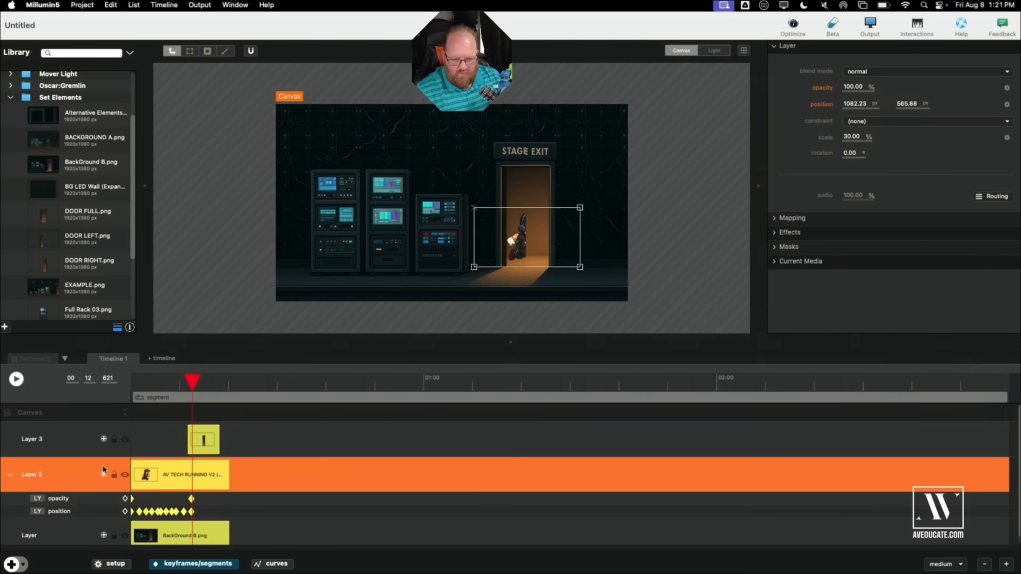
pyautogui.rightClick(824, 91)
pyautogui.click(851, 94)
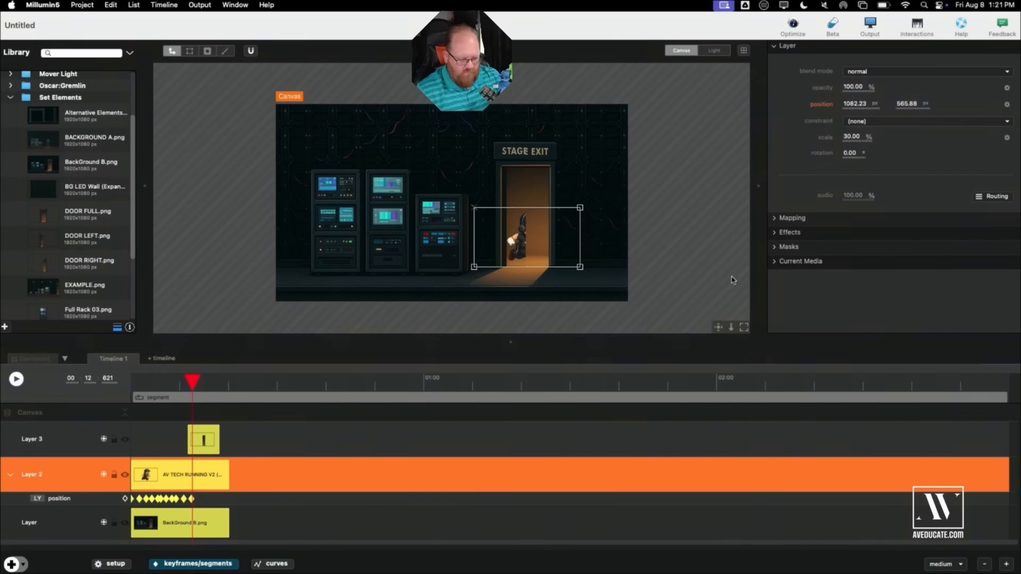
# Extend the DOOR RIGHT.png clip on the timeline so it starts at 9.798 s and lasts 10.171 s
pyautogui.moveTo(193, 384)
pyautogui.mouseDown()
pyautogui.moveTo(227, 384)
pyautogui.moveTo(178, 384)
pyautogui.moveTo(197, 392)
pyautogui.mouseUp()
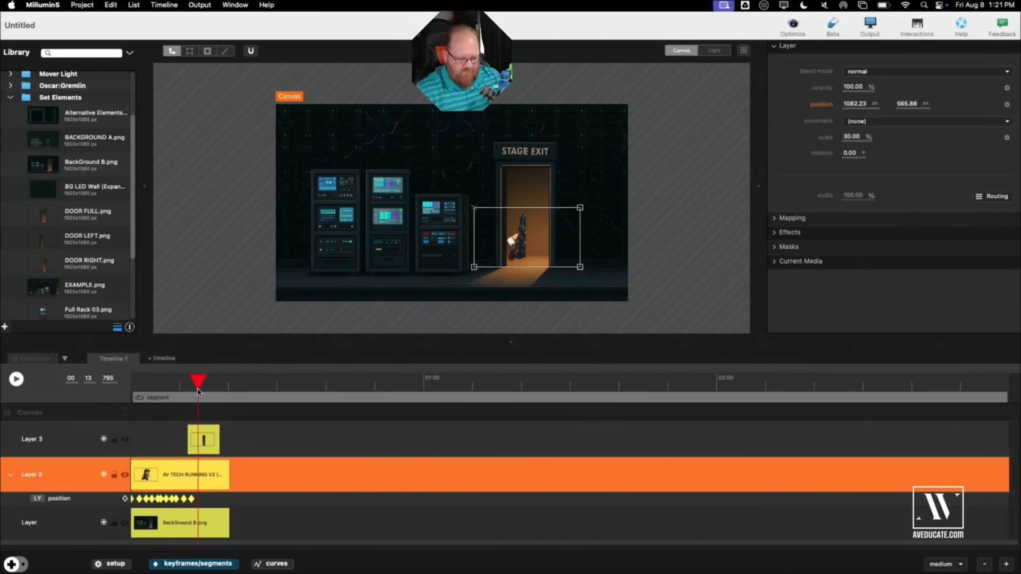
pyautogui.click(188, 446)
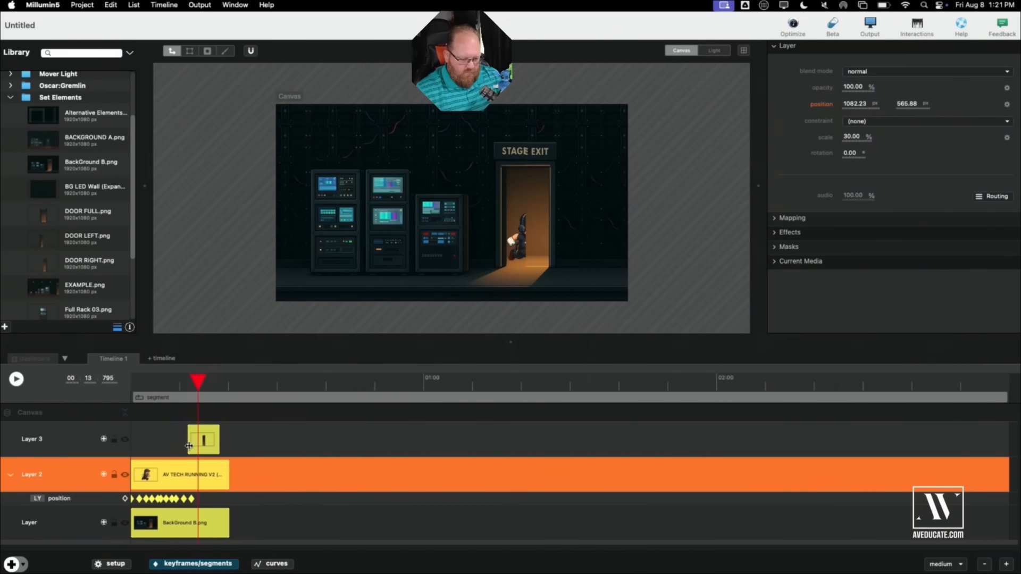
pyautogui.moveTo(188, 446); pyautogui.dragTo(232, 441)
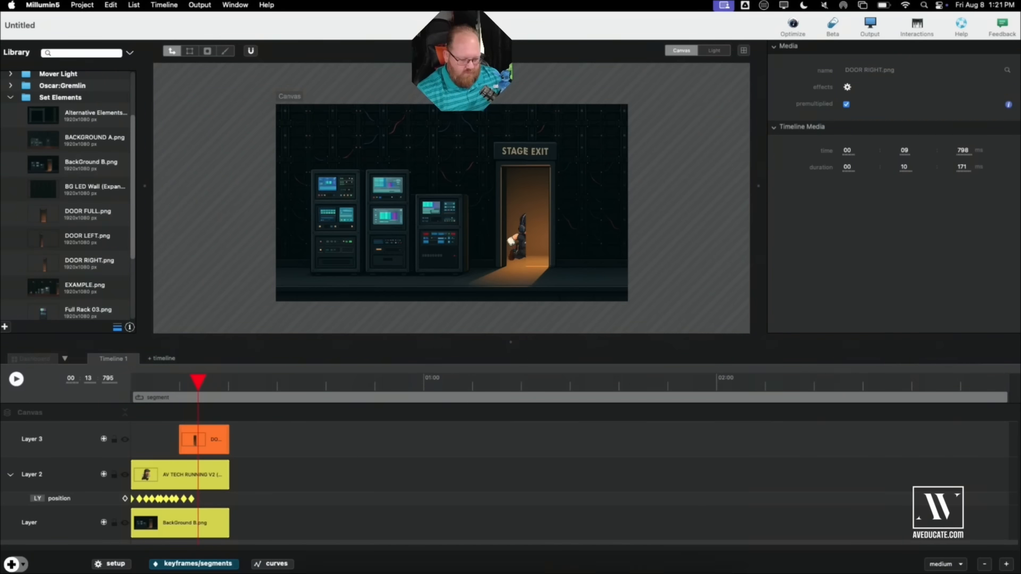
# Scrub to 12.877 s, shift the Layer 3 door image sideways off the character, and undo the move
pyautogui.click(200, 387)
pyautogui.moveTo(198, 387); pyautogui.dragTo(194, 387)
pyautogui.moveTo(519, 244); pyautogui.dragTo(542, 244)
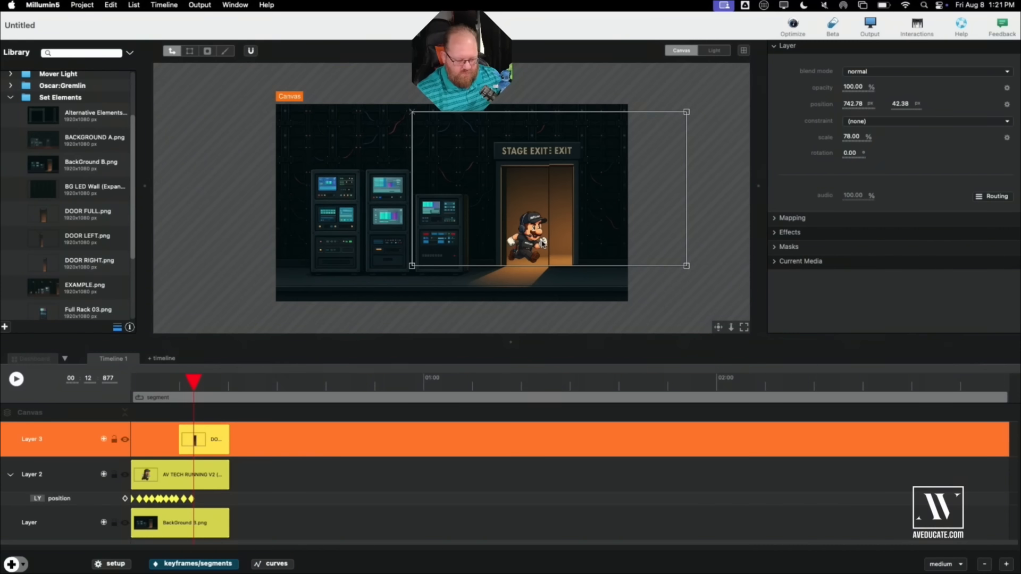
pyautogui.press('super+z')
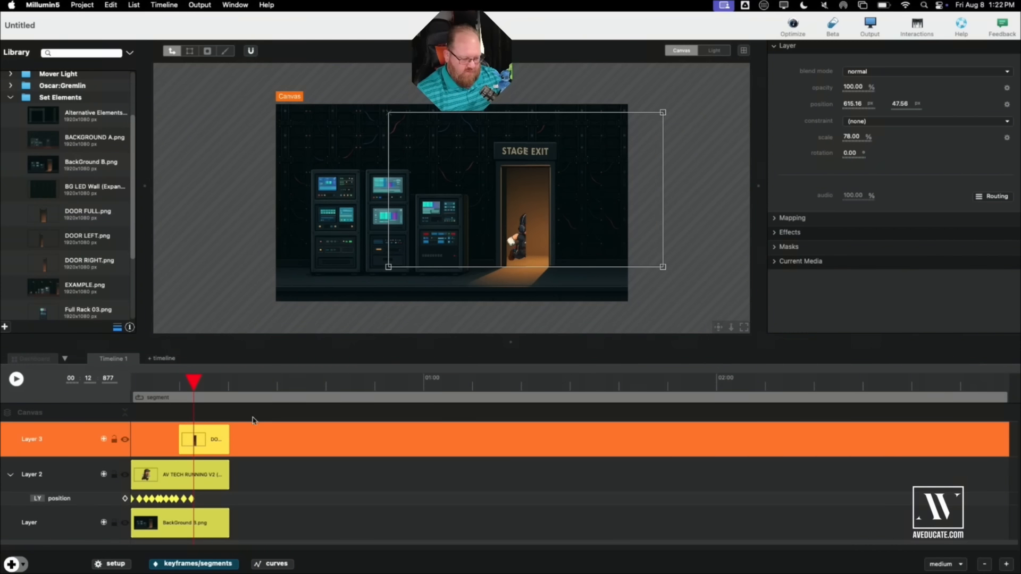
# Play Layer 2's exit on to 13.726 s and turn its opacity keyframe animation back on
pyautogui.click(79, 484)
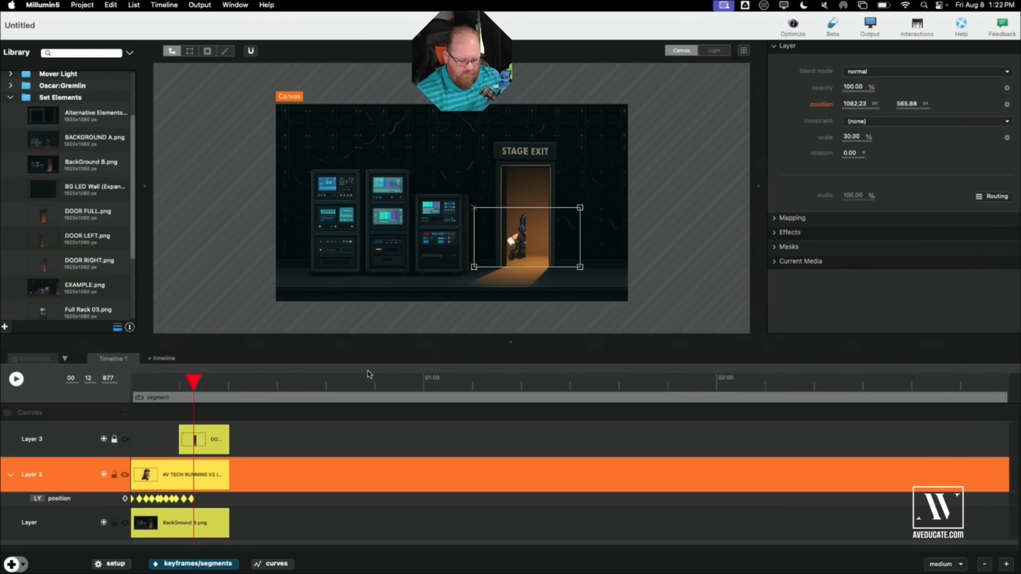
pyautogui.press('space')
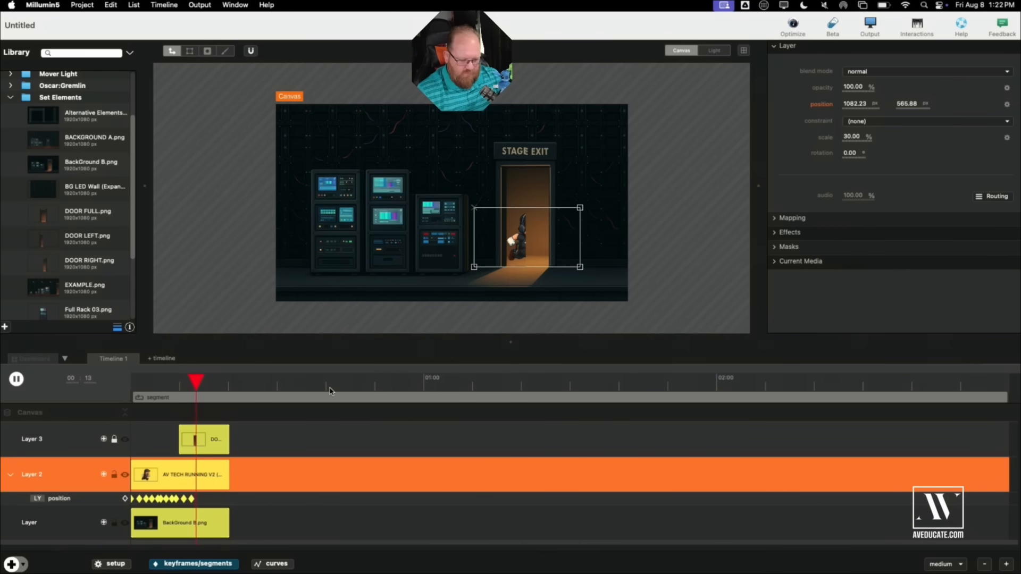
pyautogui.press('space')
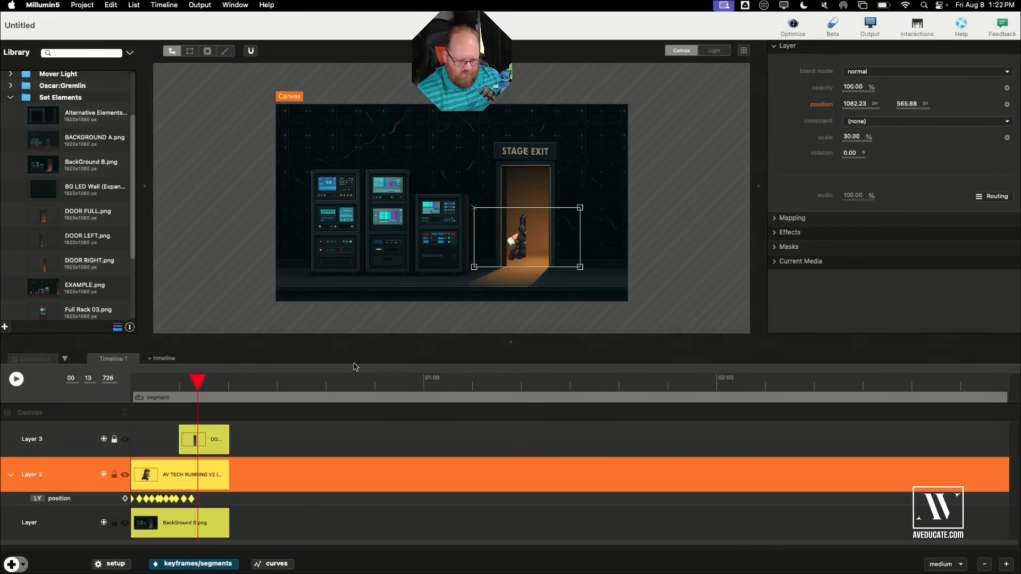
pyautogui.rightClick(819, 92)
pyautogui.click(822, 103)
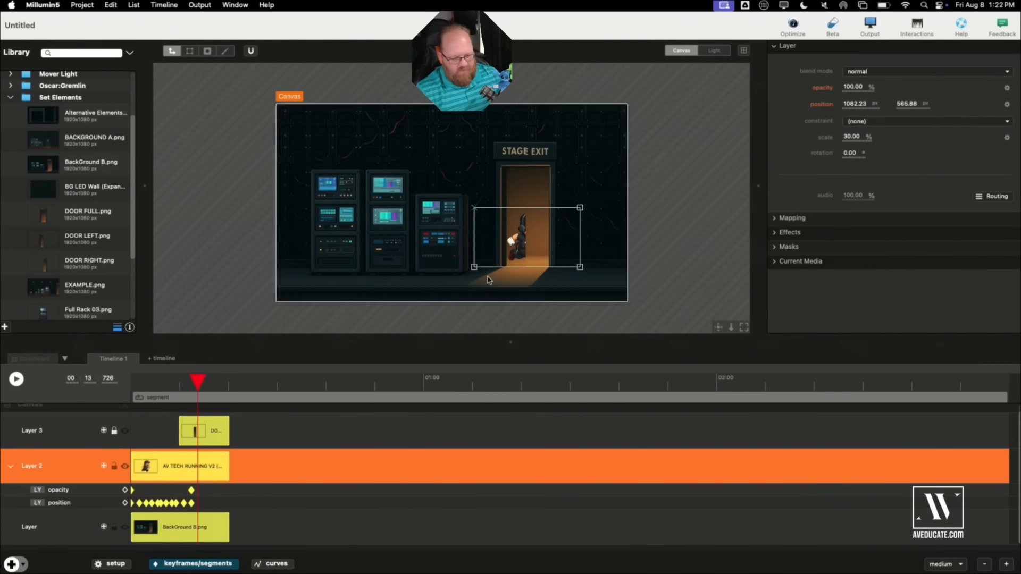
# Add an opacity keyframe of 0% to Layer 2 and place it at 14.102 s
pyautogui.click(192, 503)
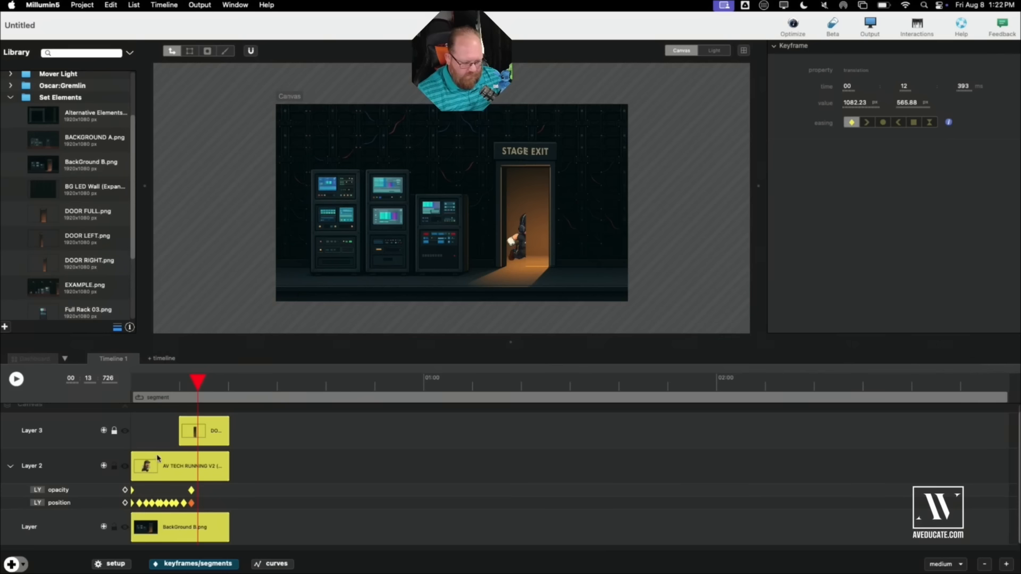
pyautogui.click(125, 490)
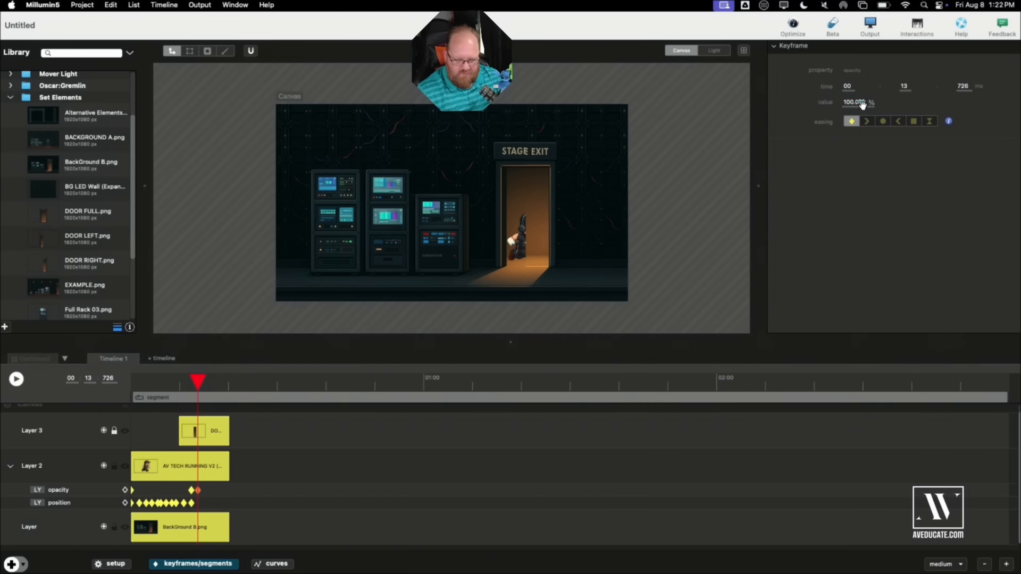
pyautogui.moveTo(861, 104); pyautogui.dragTo(793, 106)
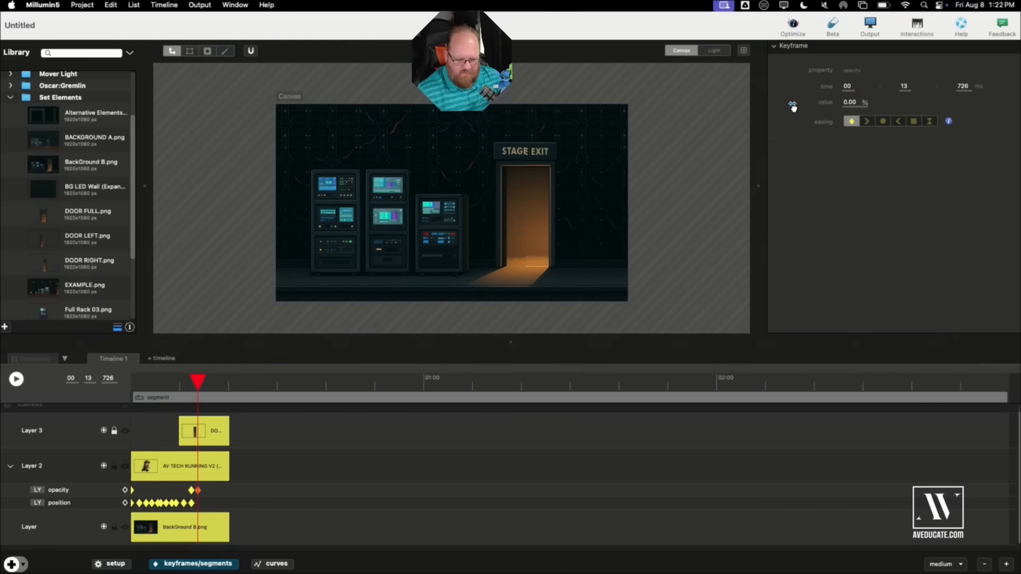
pyautogui.moveTo(198, 490); pyautogui.dragTo(200, 490)
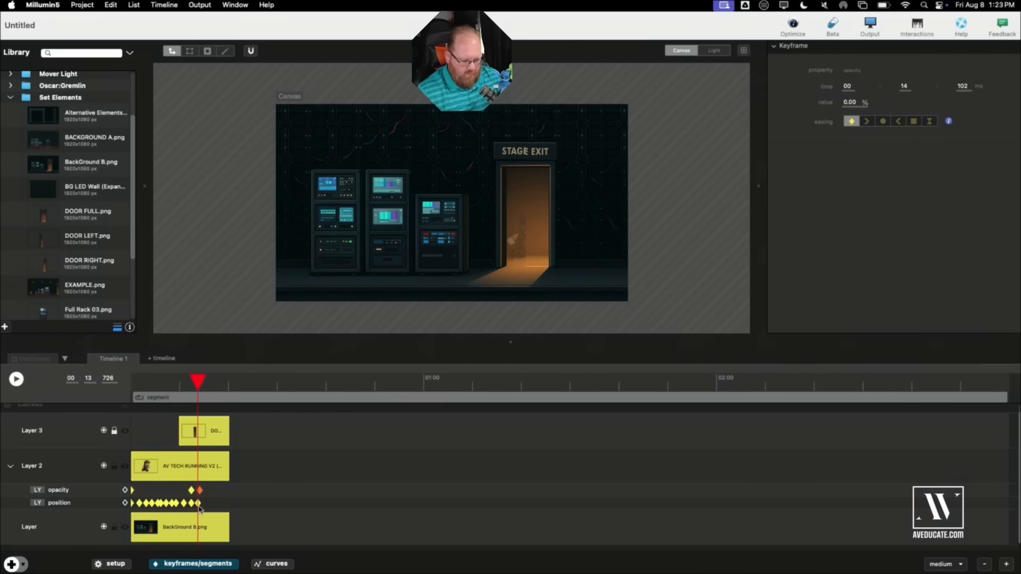
# Move the character to about 1120.84, 566.64 px at the 13.726 s position keyframe and replay the timeline up to 16.423 s
pyautogui.click(198, 503)
pyautogui.moveTo(513, 246); pyautogui.dragTo(520, 246)
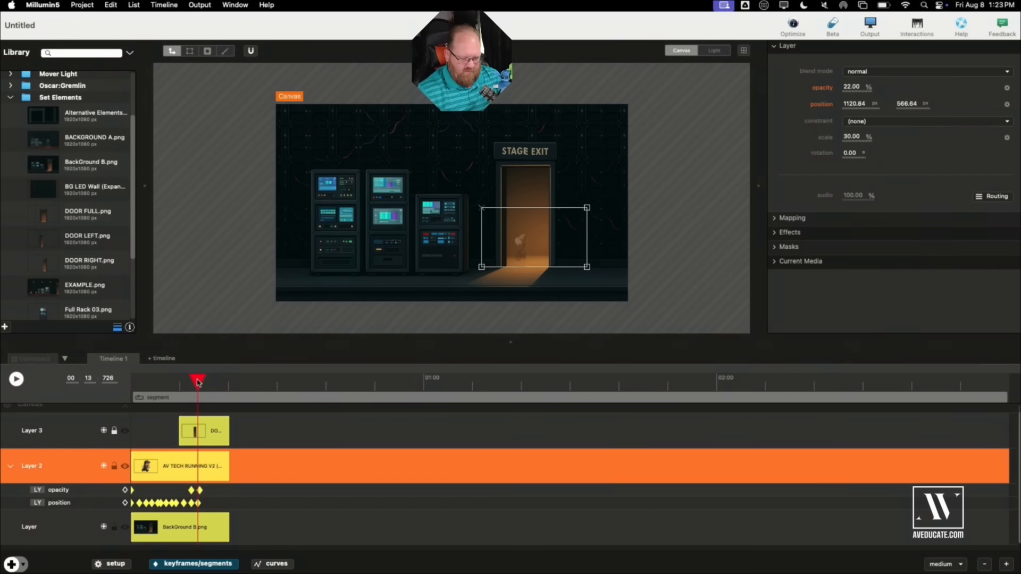
pyautogui.moveTo(197, 382); pyautogui.dragTo(141, 382)
pyautogui.press('space')
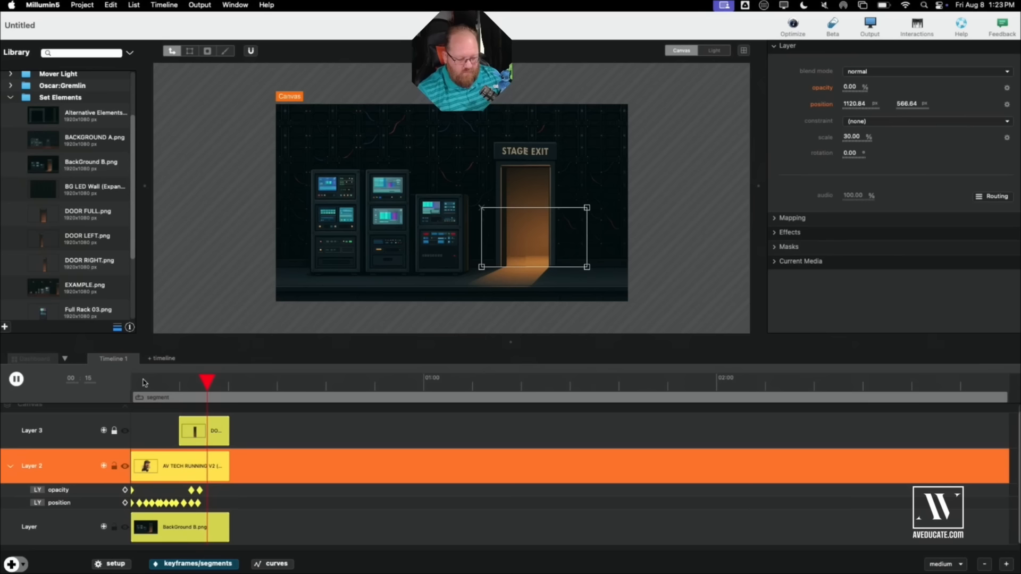
pyautogui.press('space')
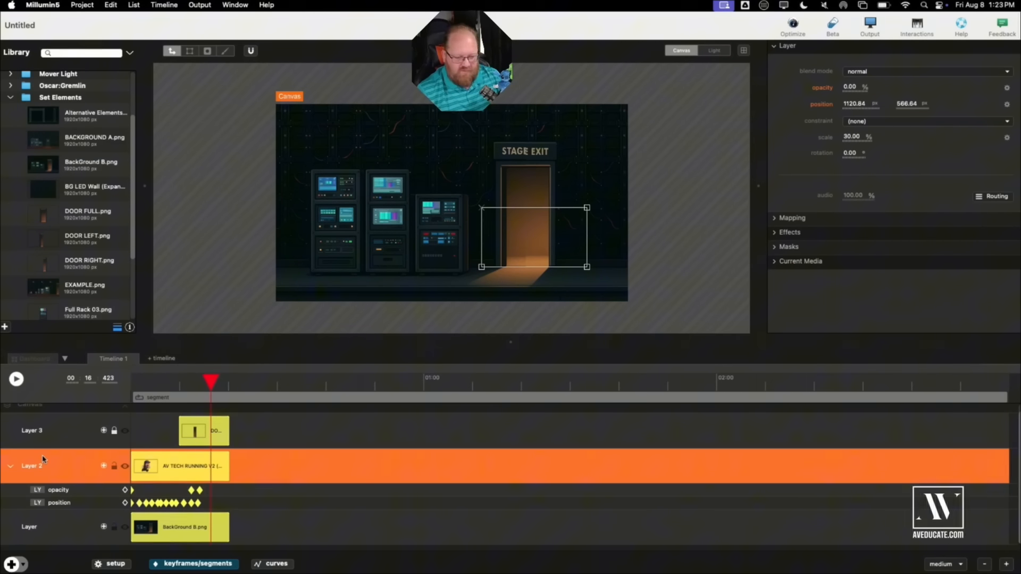
# Trim the timeline's end to the playhead at 16.423 s and play the shortened timeline
pyautogui.click(113, 565)
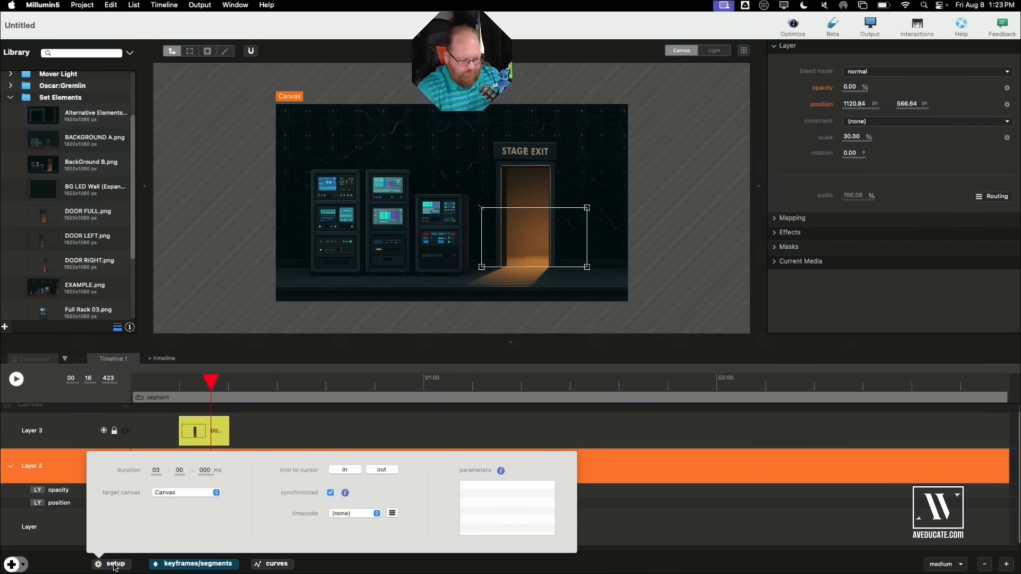
pyautogui.click(381, 470)
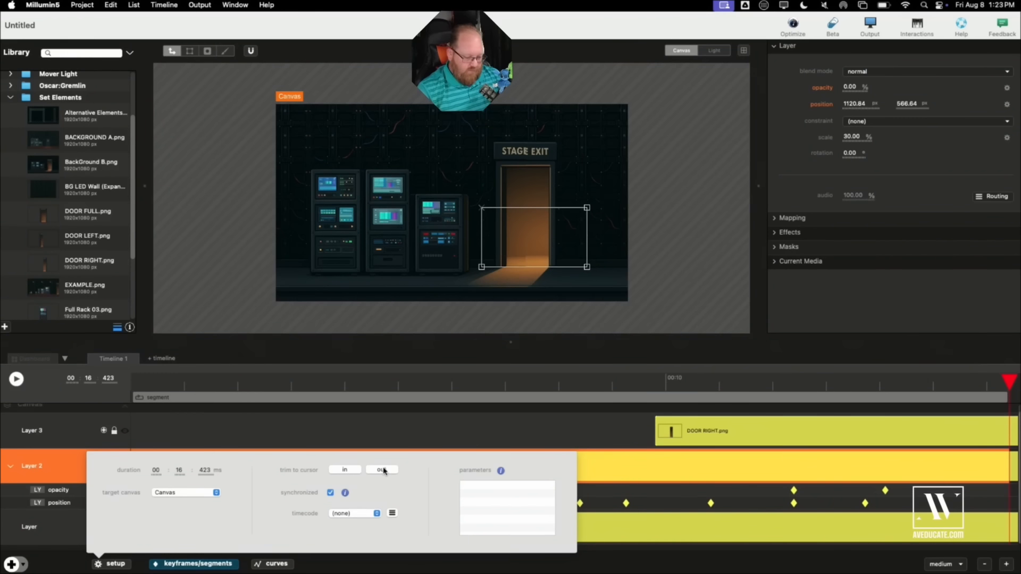
pyautogui.click(120, 565)
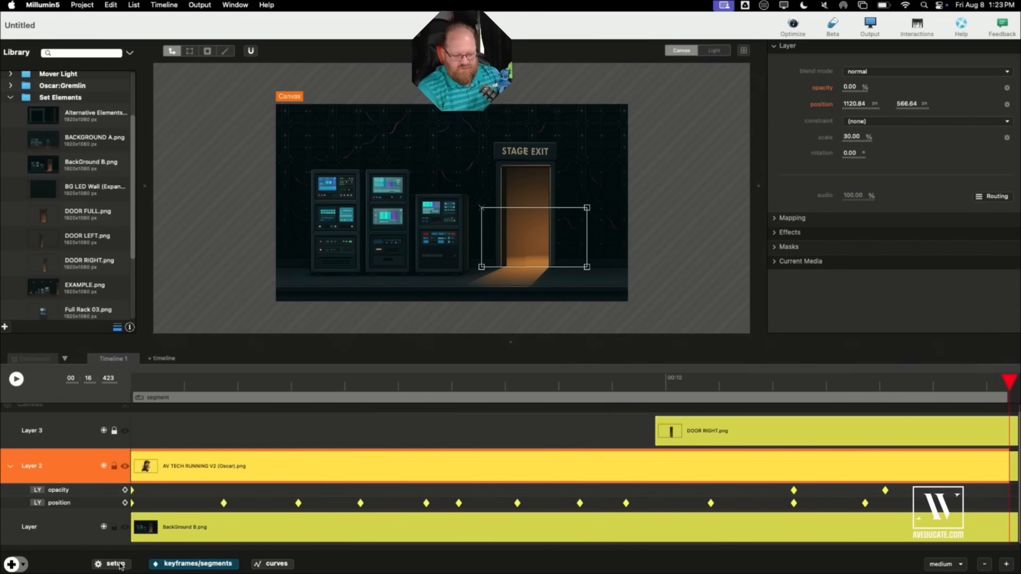
pyautogui.click(16, 379)
pyautogui.click(16, 380)
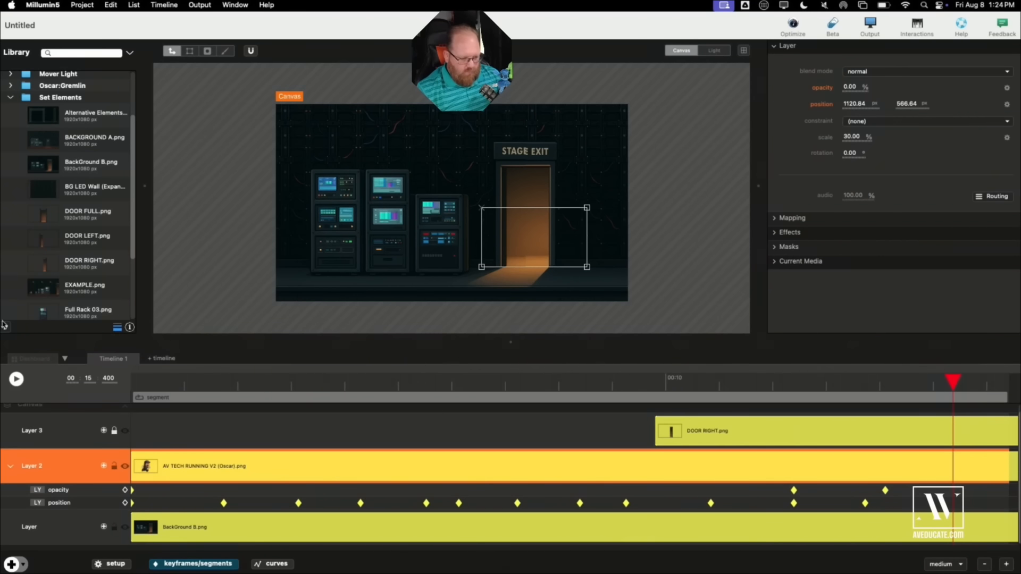
# Collapse the Set Elements folder, add a new empty layer to the timeline, and move it above Layer 3
pyautogui.click(10, 97)
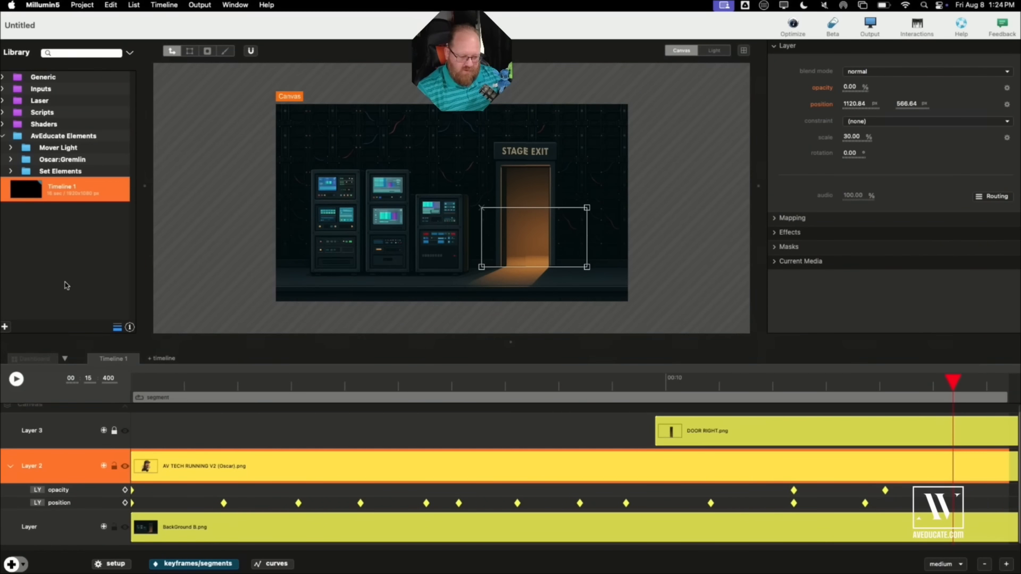
pyautogui.press('super+l')
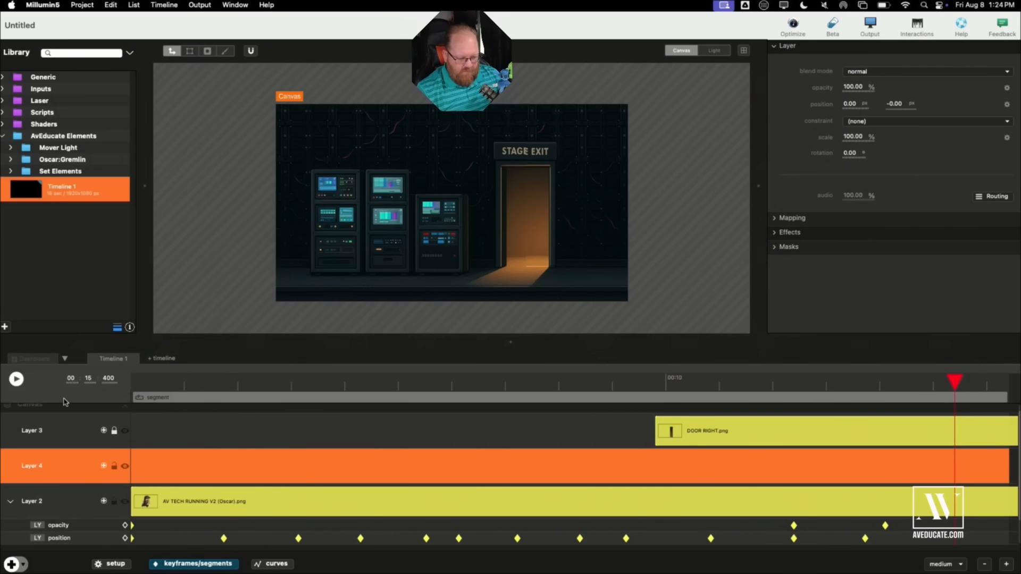
pyautogui.scroll(1, 91, 451)
pyautogui.scroll(-2, 91, 451)
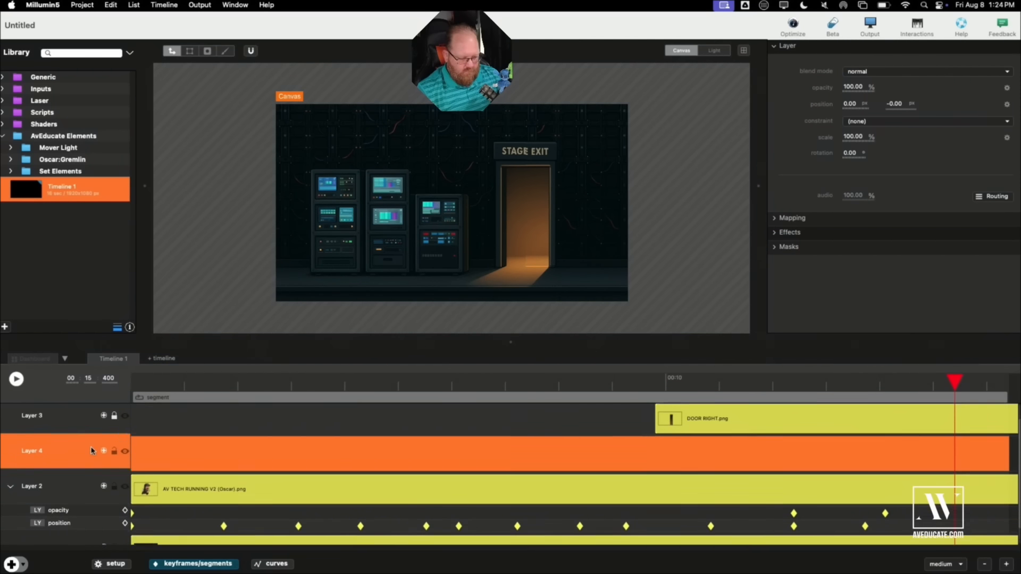
pyautogui.scroll(-1, 91, 451)
pyautogui.scroll(2, 92, 451)
pyautogui.moveTo(92, 457); pyautogui.dragTo(87, 426)
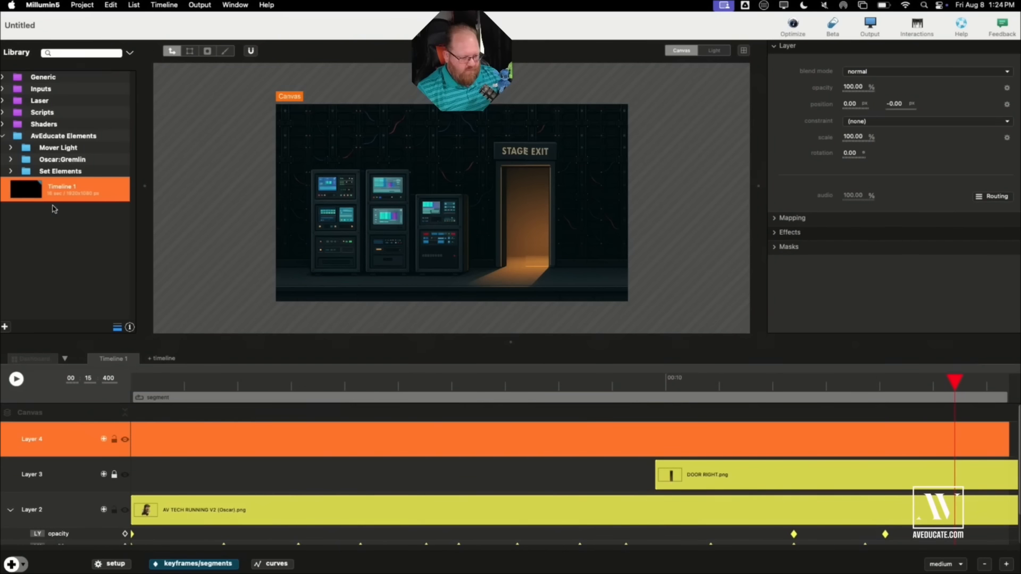
# Add the Angry, Mini Groomba image from the Oscar:Gremlin folder to Layer 4 at 0 s and extend it to 16.423 s
pyautogui.click(10, 159)
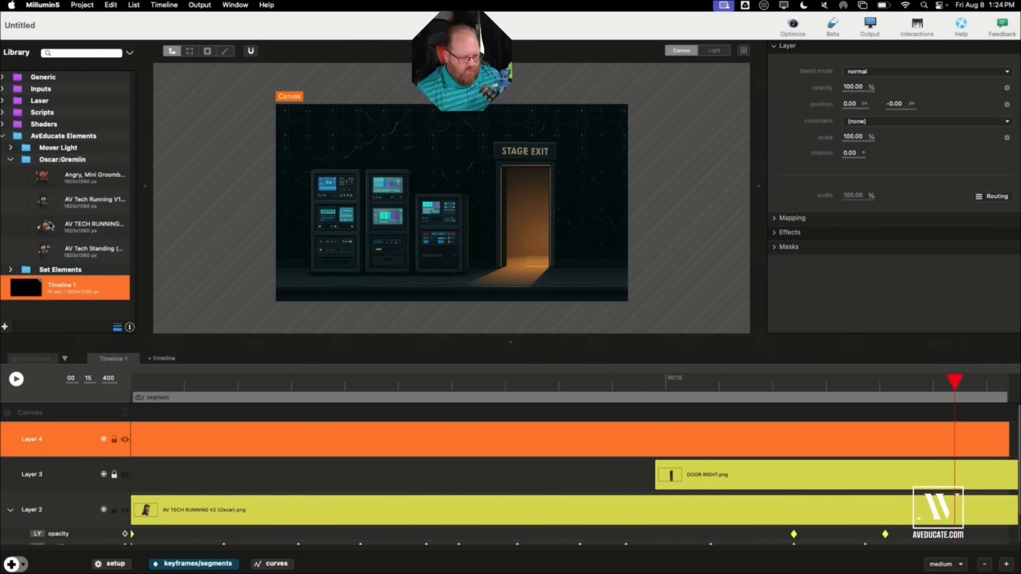
pyautogui.moveTo(47, 186); pyautogui.dragTo(140, 440)
pyautogui.moveTo(665, 442); pyautogui.dragTo(1010, 463)
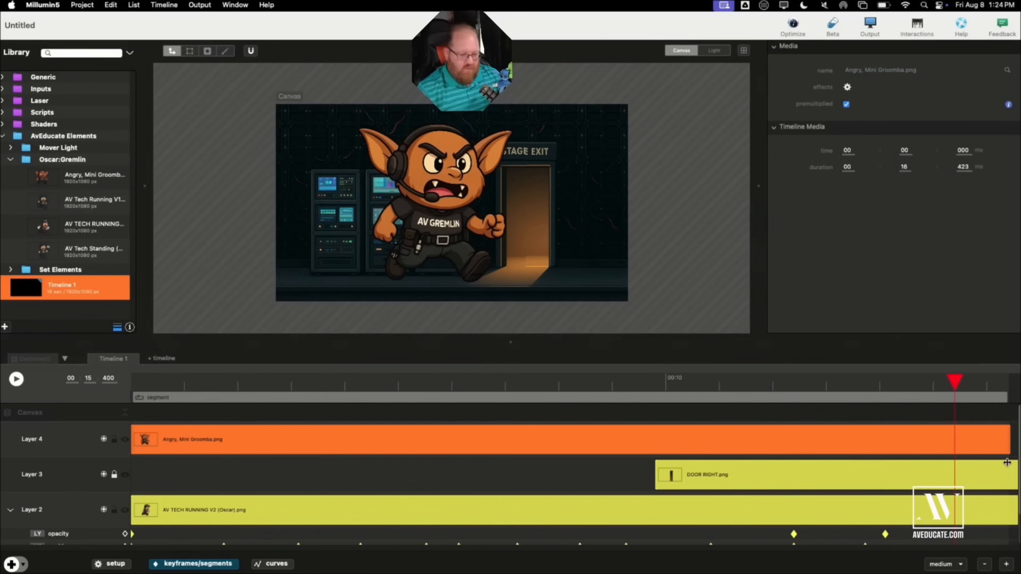
# Scale the Layer 4 gremlin to 30% and place it in front of the first rack at about 56.24, 680 px
pyautogui.click(32, 439)
pyautogui.doubleClick(851, 136)
pyautogui.write('30')
pyautogui.press('Return')
pyautogui.moveTo(324, 134); pyautogui.dragTo(335, 261)
pyautogui.doubleClick(899, 104)
pyautogui.write('680')
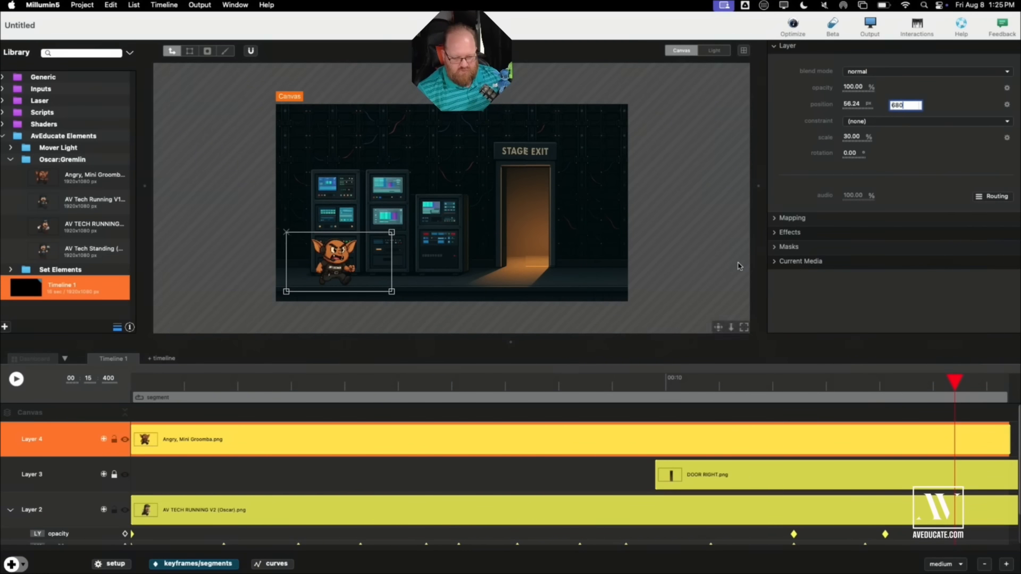
pyautogui.press('Return')
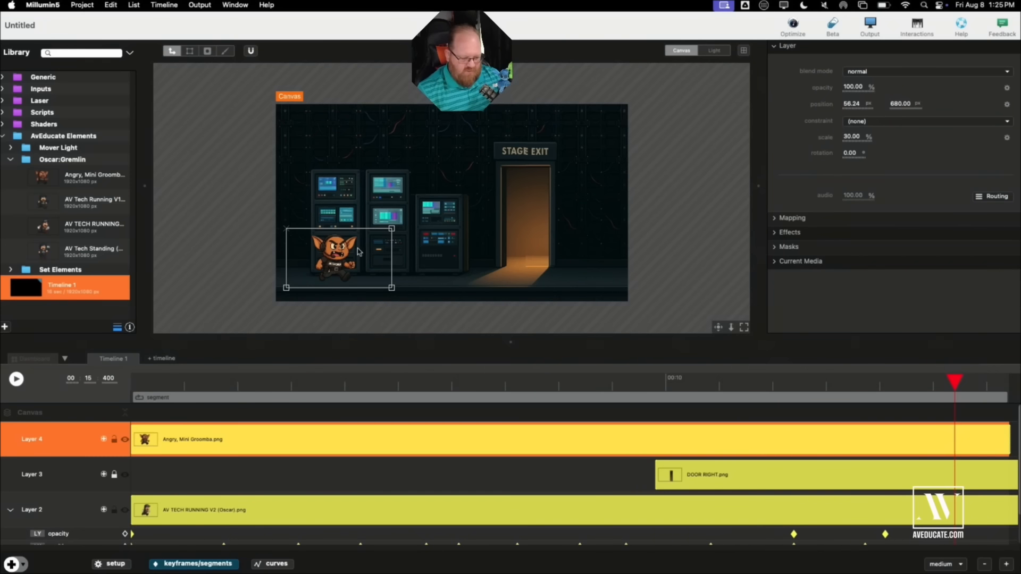
# Enable position keyframes for Layer 4 and add a keyframe at 15.400 s
pyautogui.click(826, 105)
pyautogui.scroll(-1, 127, 439)
pyautogui.click(126, 435)
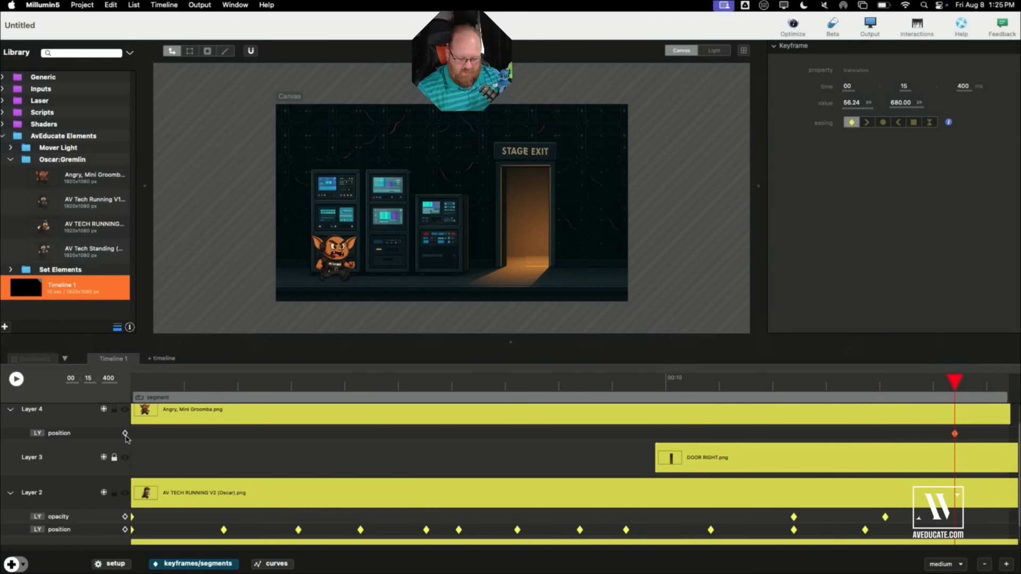
# Remove the Layer 4 position keyframe at 15.400 s and add a position keyframe at 0 s
pyautogui.click(126, 435)
pyautogui.scroll(1, 488, 436)
pyautogui.moveTo(955, 382); pyautogui.dragTo(132, 382)
pyautogui.click(126, 445)
# At 0.984 s, move the Layer 4 gremlin in front of the third rack at about 629.38, 680 px, creating a second position keyframe
pyautogui.moveTo(132, 382); pyautogui.dragTo(184, 382)
pyautogui.moveTo(334, 256); pyautogui.dragTo(439, 252)
pyautogui.click(904, 104)
pyautogui.write('680')
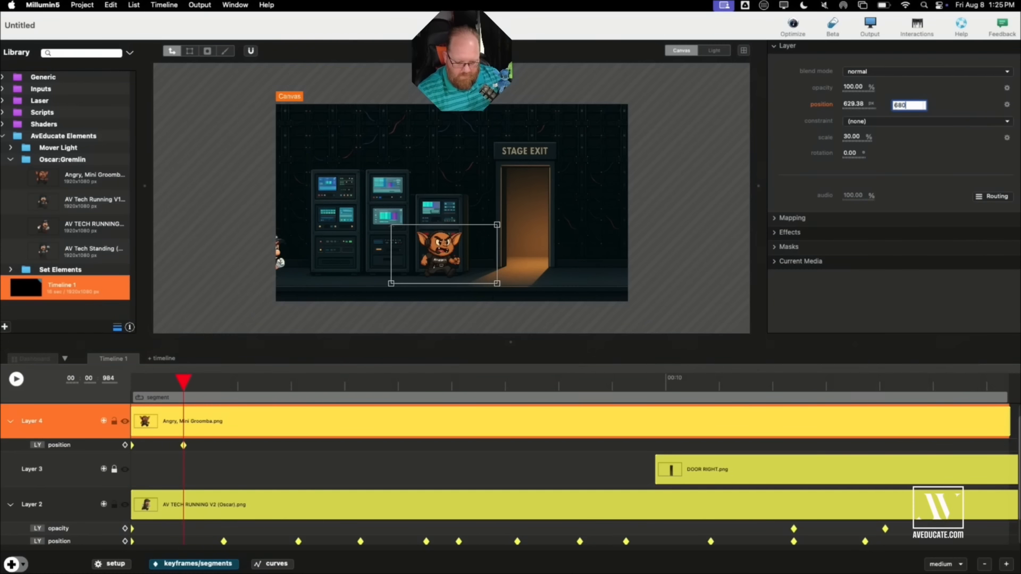
pyautogui.press('Return')
# Retime Layer 4's second position keyframe to 5.812 s, previewing the gremlin's walking speed against the AV tech's jump
pyautogui.click(238, 382)
pyautogui.moveTo(184, 445); pyautogui.dragTo(638, 474)
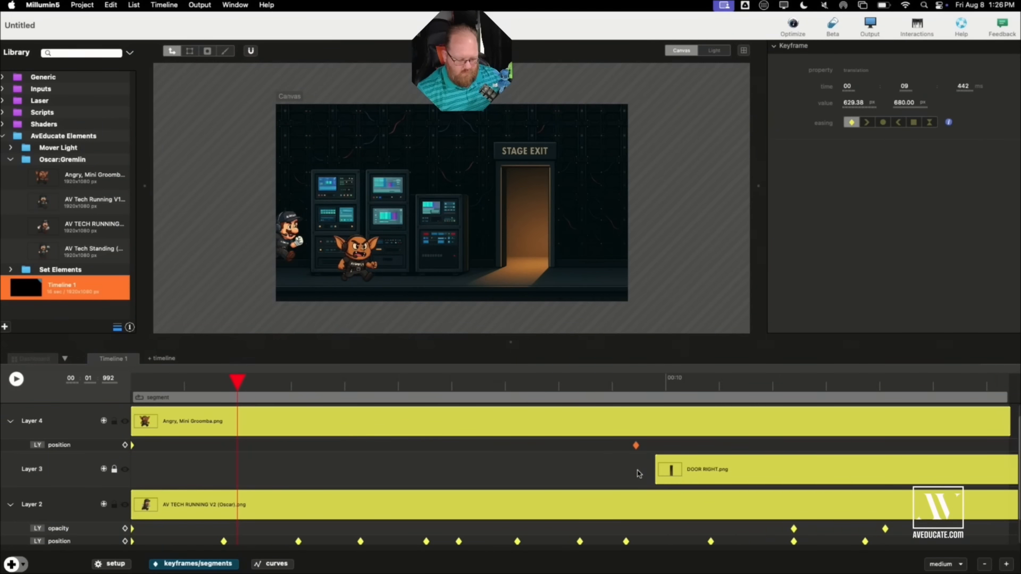
pyautogui.press('space')
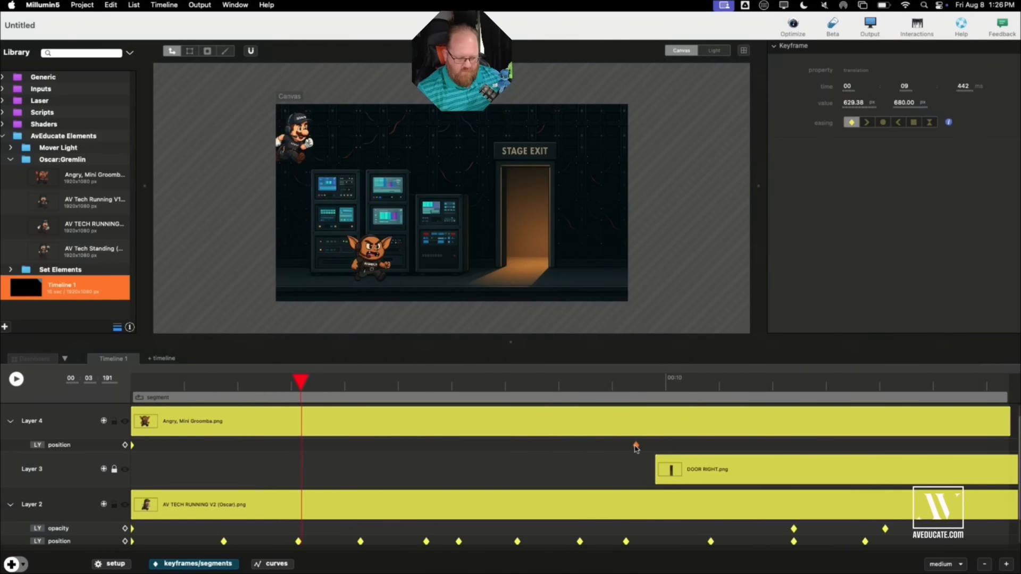
pyautogui.moveTo(636, 445); pyautogui.dragTo(452, 452)
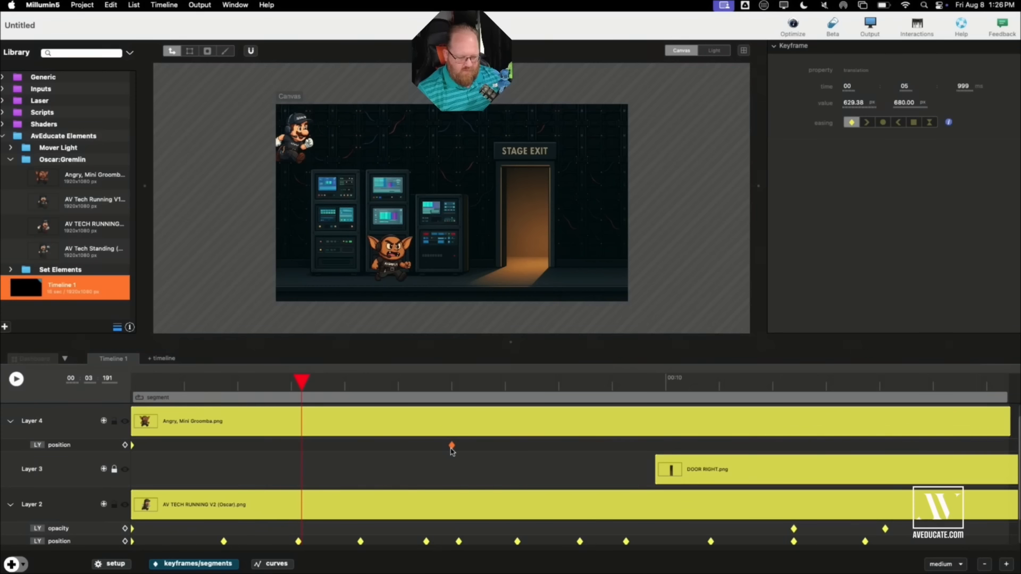
pyautogui.press('space')
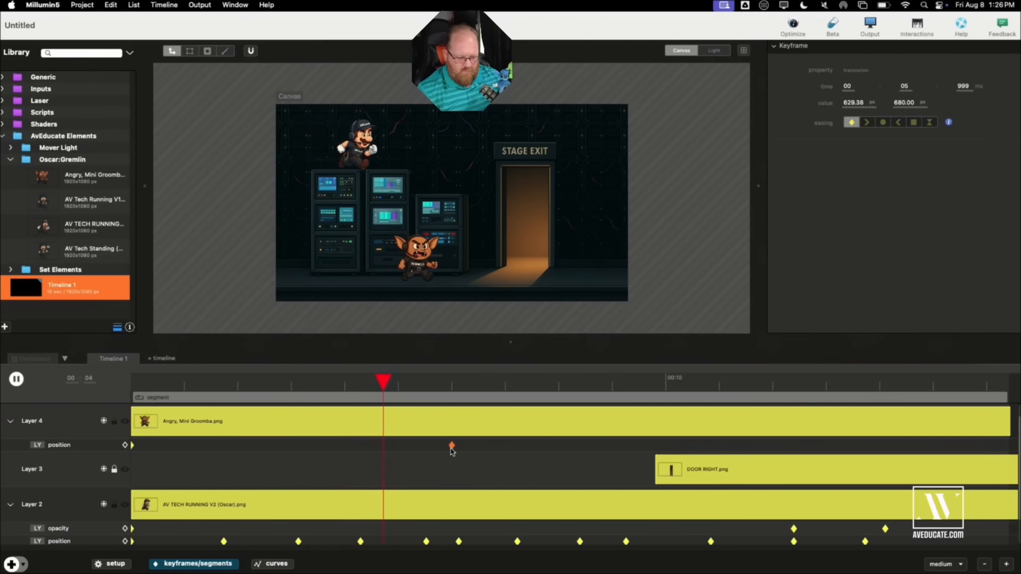
pyautogui.press('space')
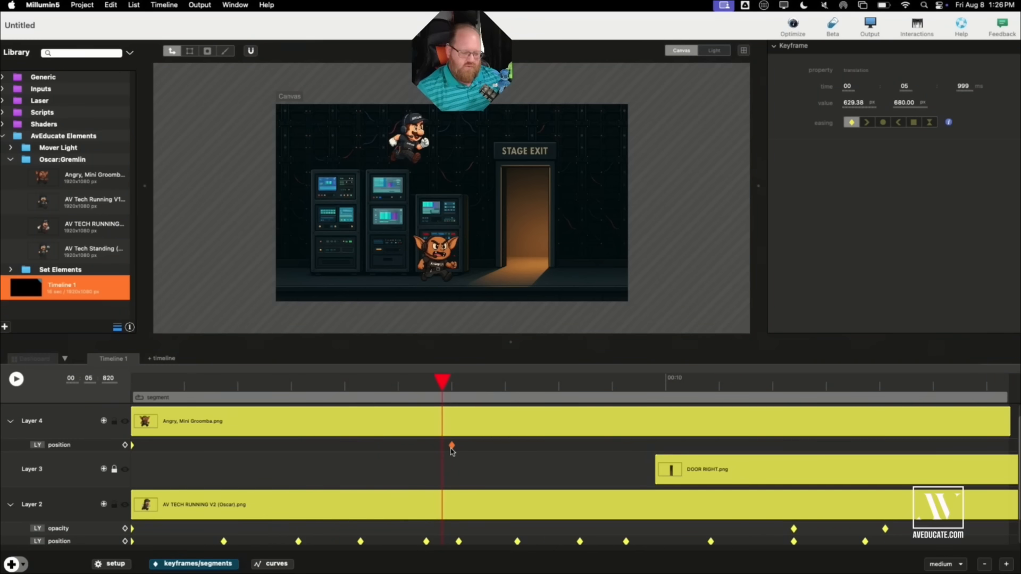
pyautogui.moveTo(452, 451); pyautogui.dragTo(441, 450)
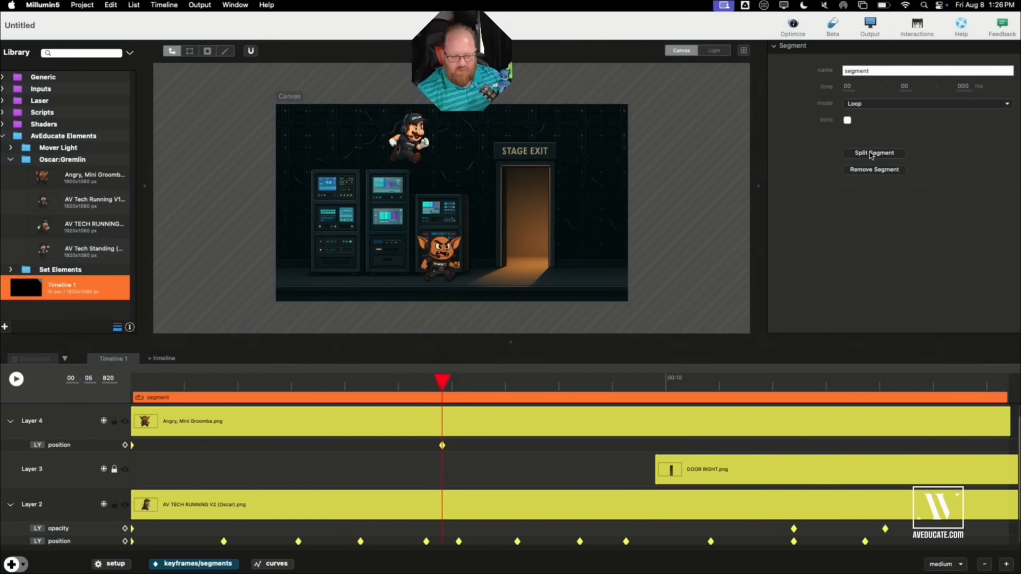
pyautogui.click(872, 154)
pyautogui.click(532, 421)
pyautogui.click(847, 87)
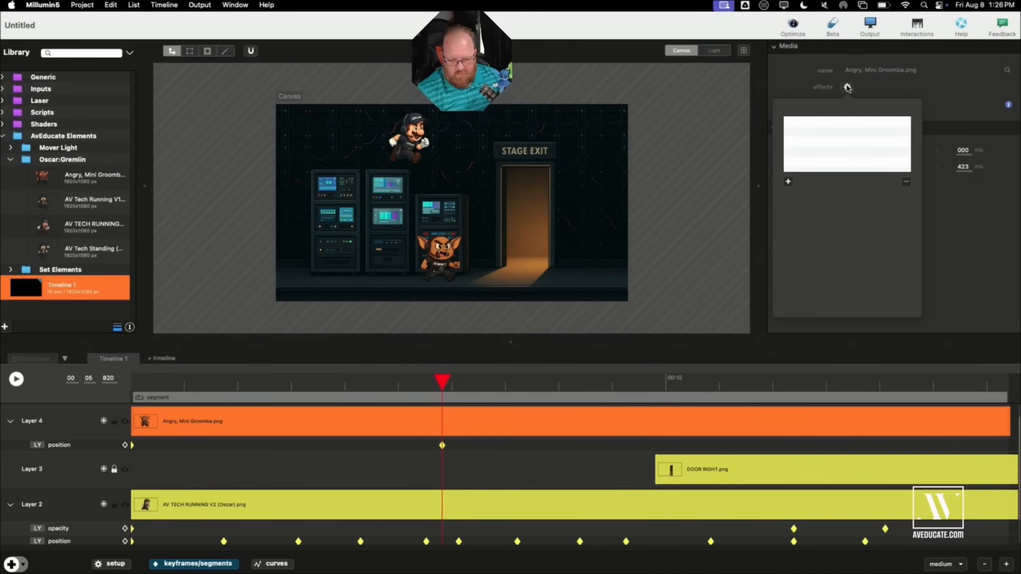
pyautogui.click(789, 182)
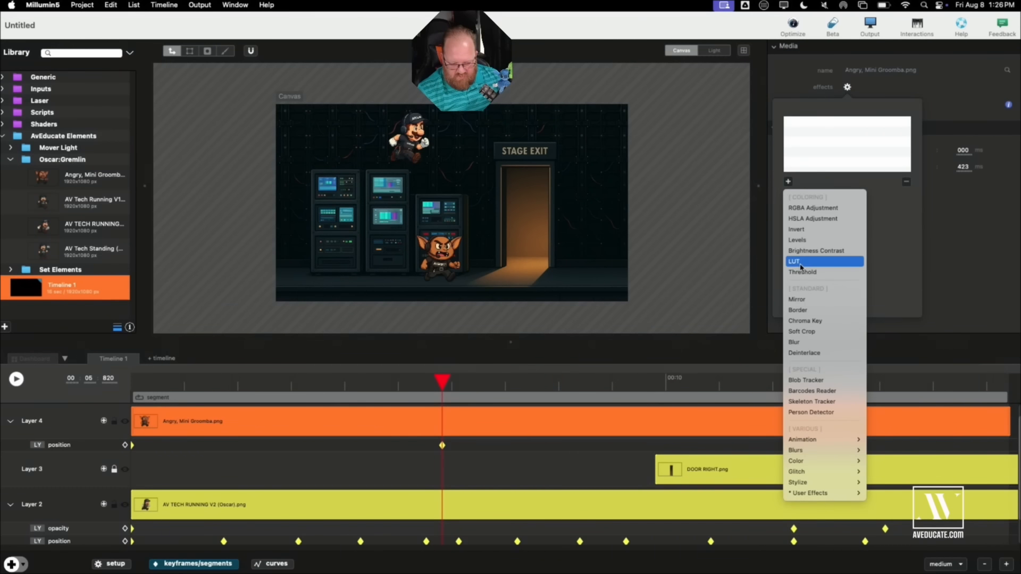
pyautogui.click(957, 239)
# Trim the Layer 4 gremlin clip to end at its second position keyframe at 5.812 s
pyautogui.moveTo(443, 382)
pyautogui.mouseDown()
pyautogui.moveTo(429, 402)
pyautogui.moveTo(442, 401)
pyautogui.mouseUp()
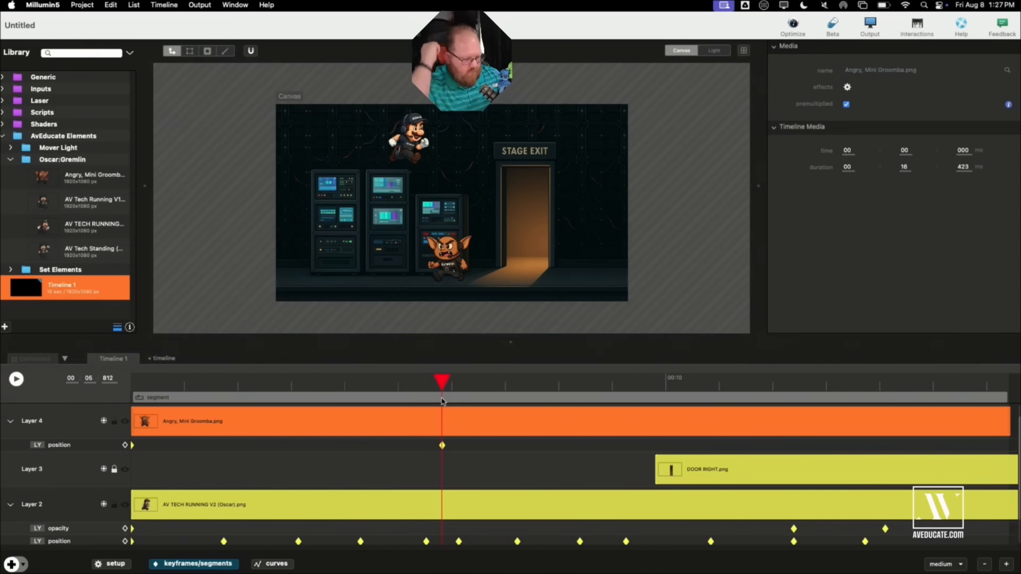
pyautogui.moveTo(1009, 421); pyautogui.dragTo(443, 421)
pyautogui.click(442, 446)
# Add a new layer above Layer 4 and place the Angry, Mini Groomba image on it starting at 5.812 s
pyautogui.moveTo(442, 381); pyautogui.dragTo(451, 382)
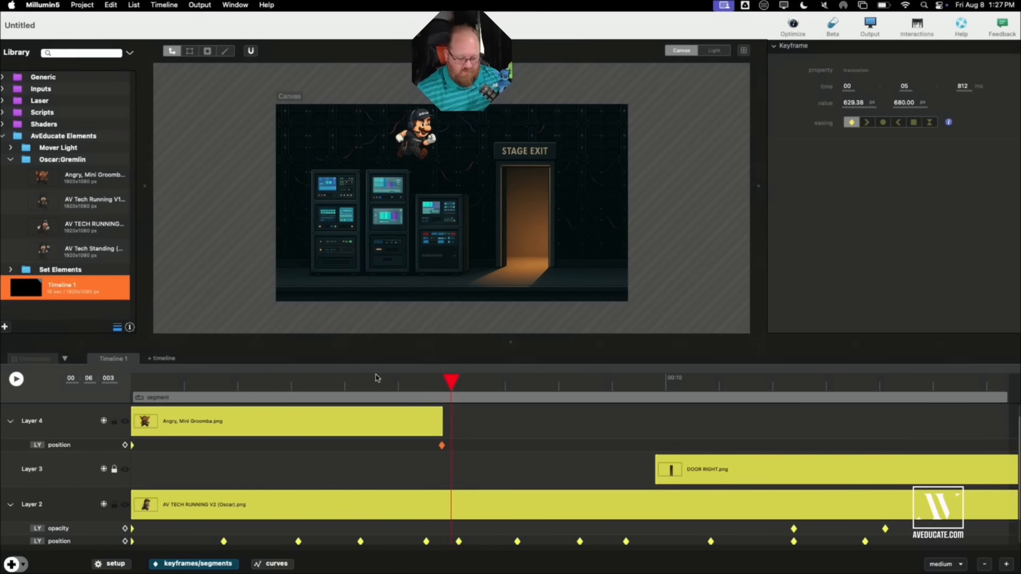
pyautogui.press('super+l')
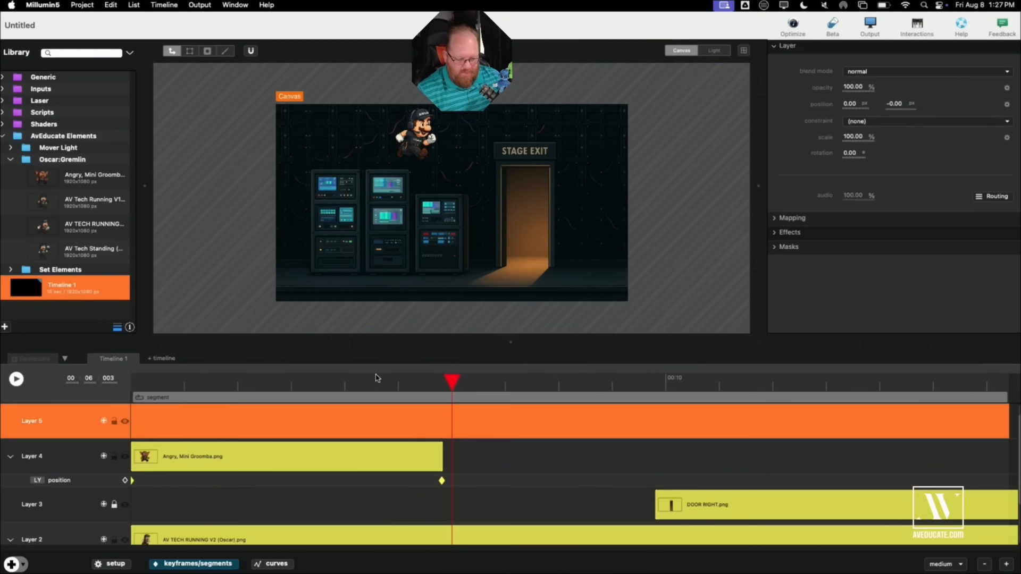
pyautogui.click(376, 462)
pyautogui.moveTo(93, 178); pyautogui.dragTo(485, 423)
pyautogui.click(492, 419)
# Scale the Layer 5 gremlin to 30% and add a horizontal Mirror effect to its media
pyautogui.click(298, 424)
pyautogui.moveTo(628, 301); pyautogui.dragTo(381, 163)
pyautogui.click(848, 303)
pyautogui.click(788, 161)
pyautogui.click(800, 278)
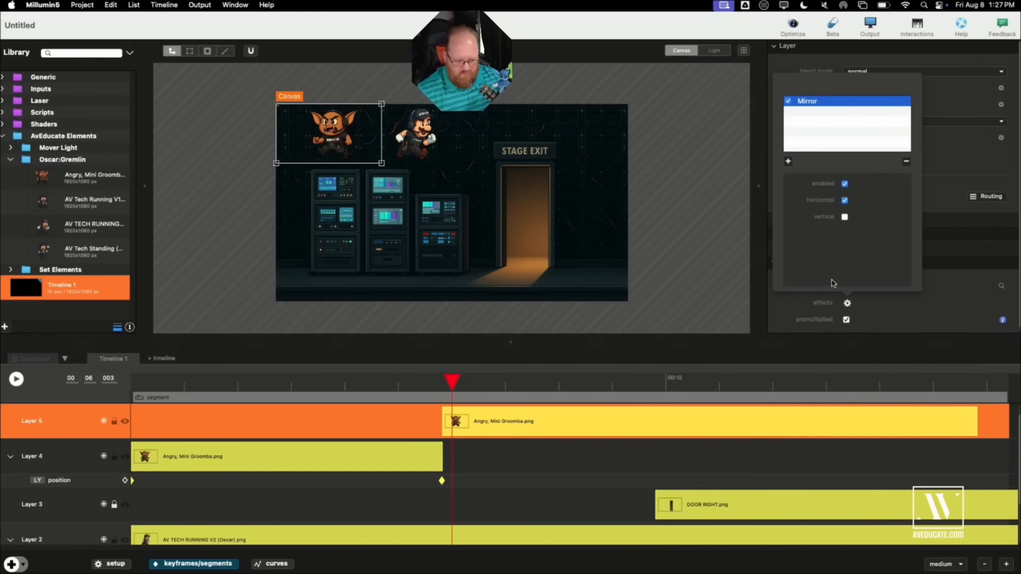
# Set the Layer 5 gremlin's vertical position to 680 px
pyautogui.moveTo(452, 382); pyautogui.dragTo(438, 381)
pyautogui.click(897, 104)
pyautogui.write('680')
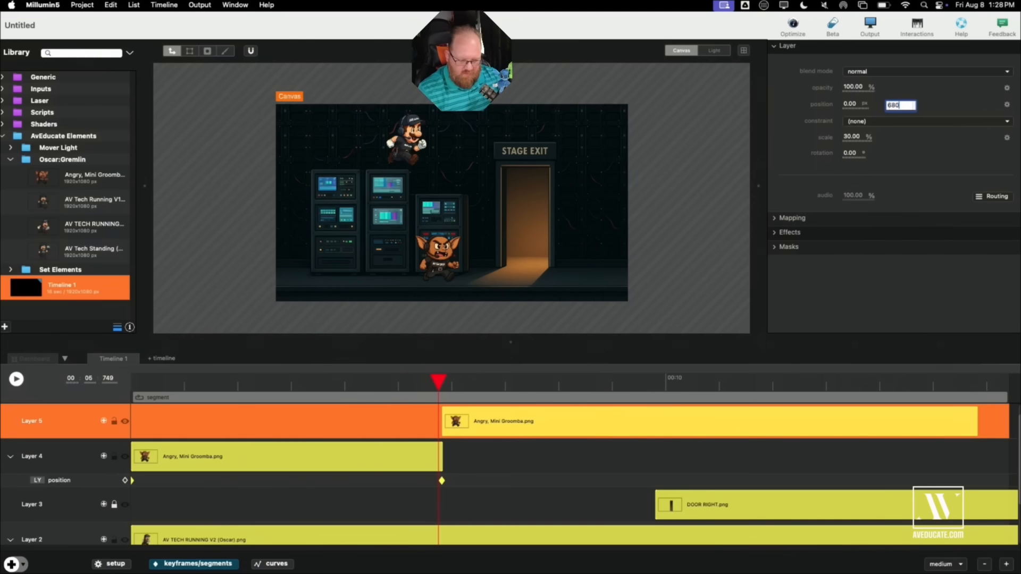
pyautogui.press('Return')
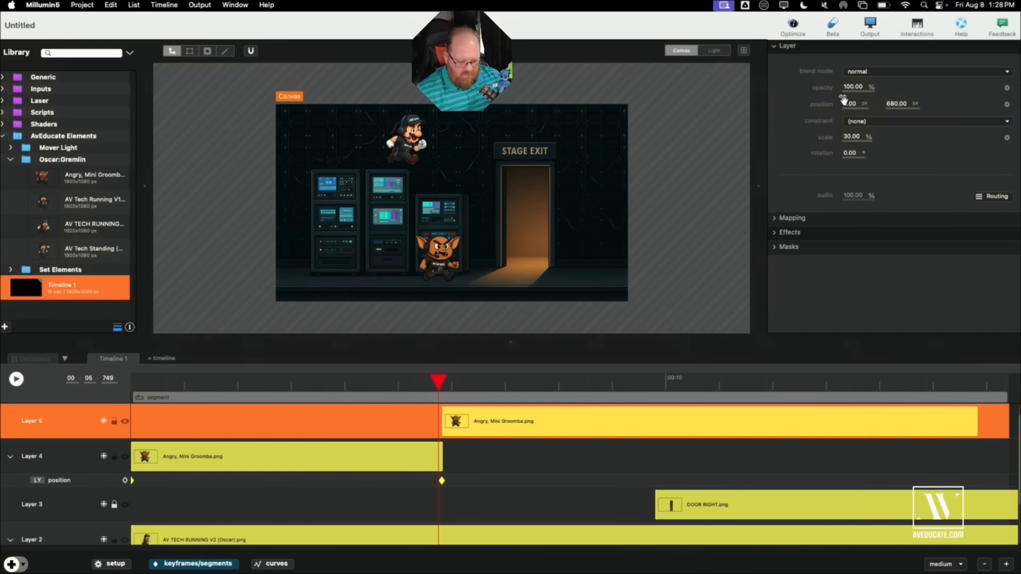
# Set the horizontal value of Layer 4's position keyframe at 5.812 s to 630 px
pyautogui.click(442, 481)
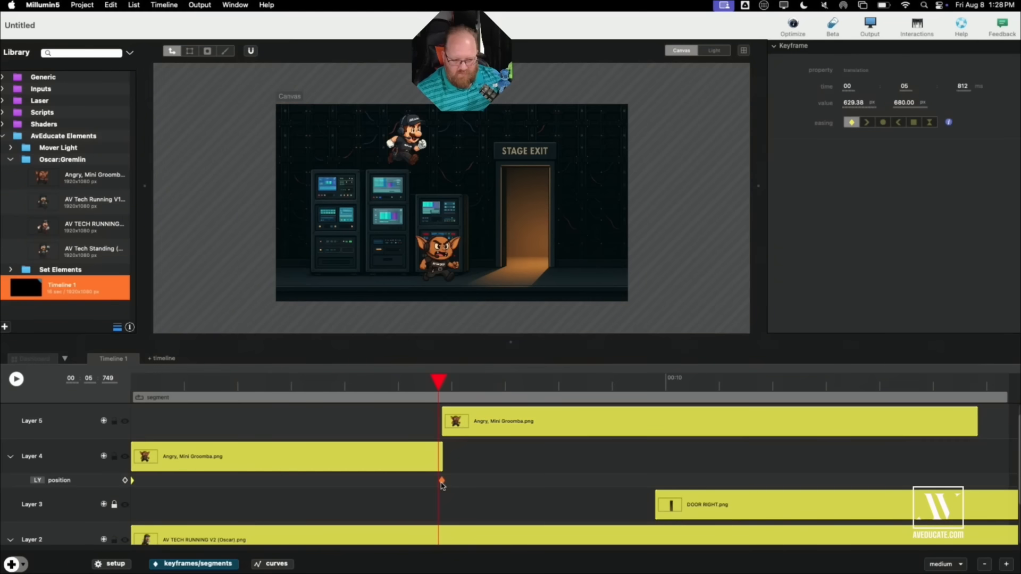
pyautogui.click(858, 103)
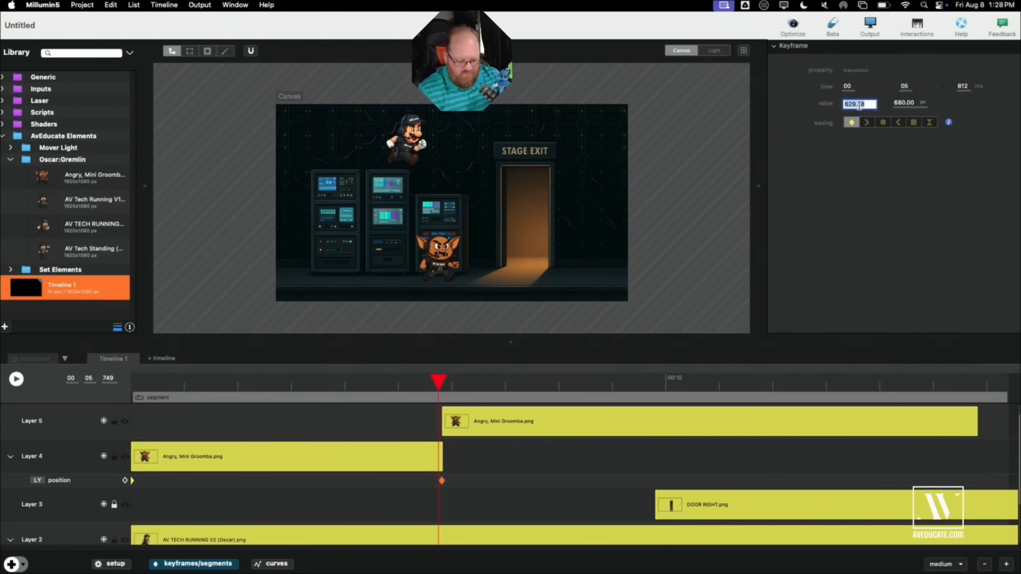
pyautogui.write('630')
pyautogui.press('Return')
# Extend the Layer 5 gremlin clip to a duration of 10.610 s
pyautogui.moveTo(438, 381); pyautogui.dragTo(475, 382)
pyautogui.moveTo(977, 420); pyautogui.dragTo(1005, 420)
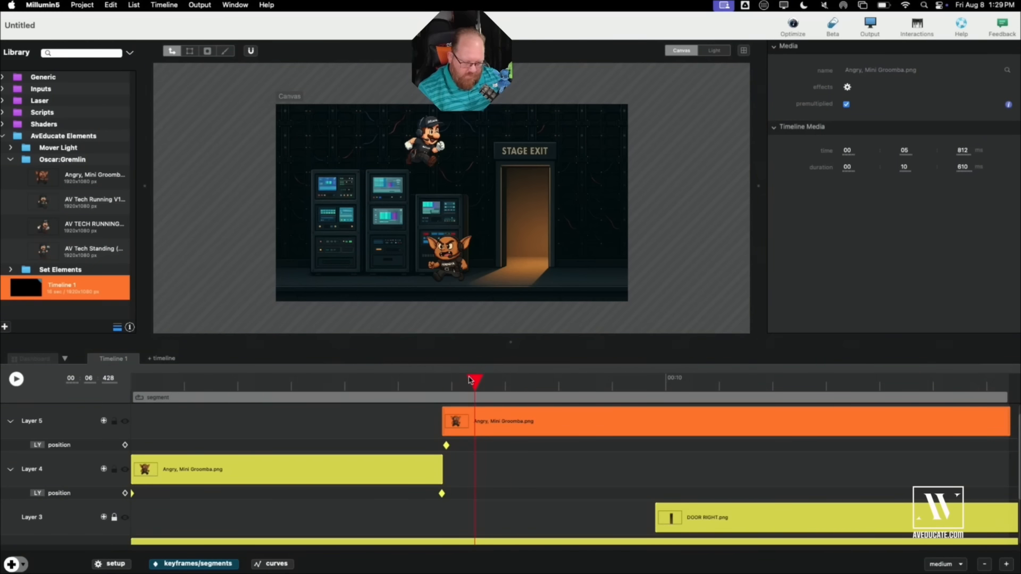